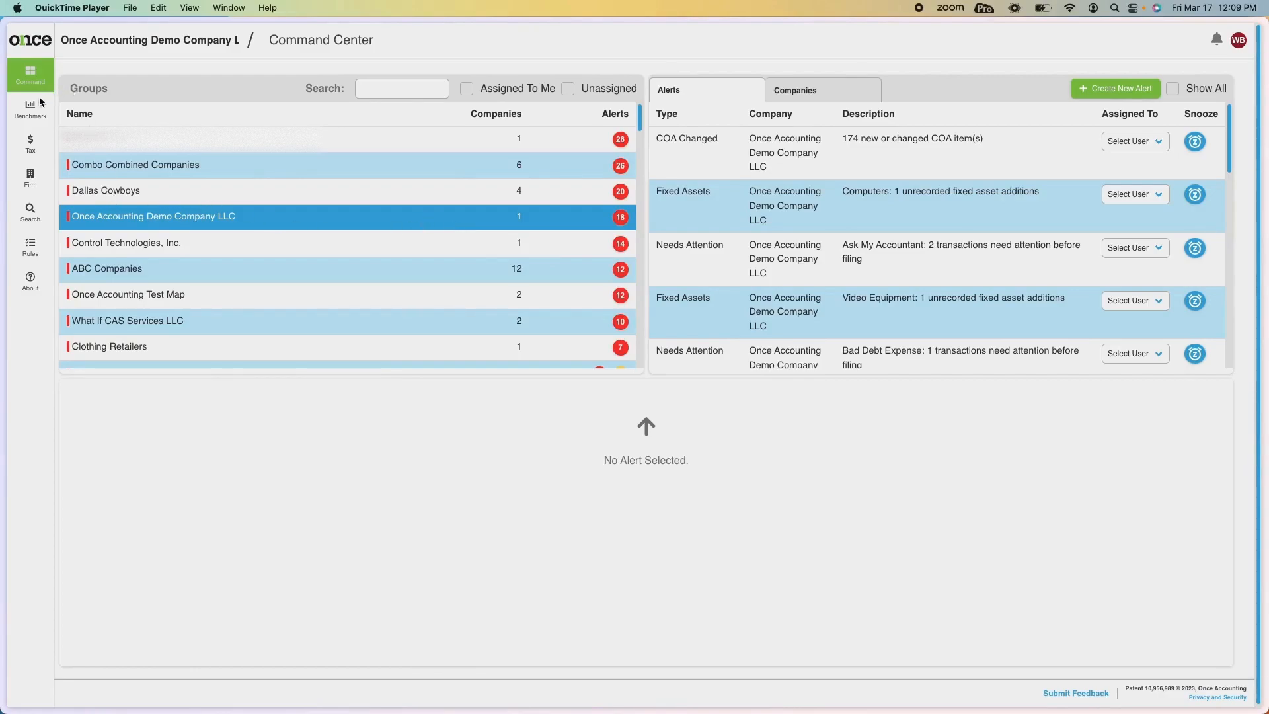
Open the custom search page and run a simple search for "gift".
{"action": "left_click", "coordinate": [30, 216]}
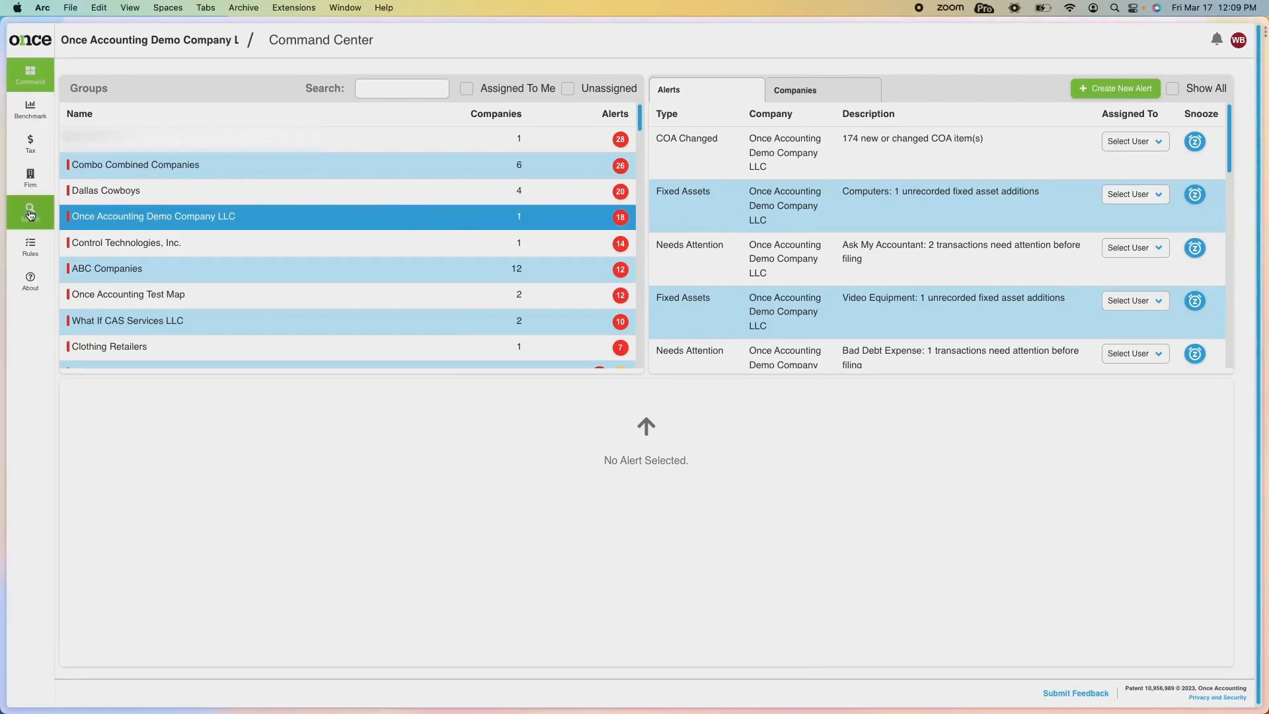
{"action": "left_click", "coordinate": [31, 215]}
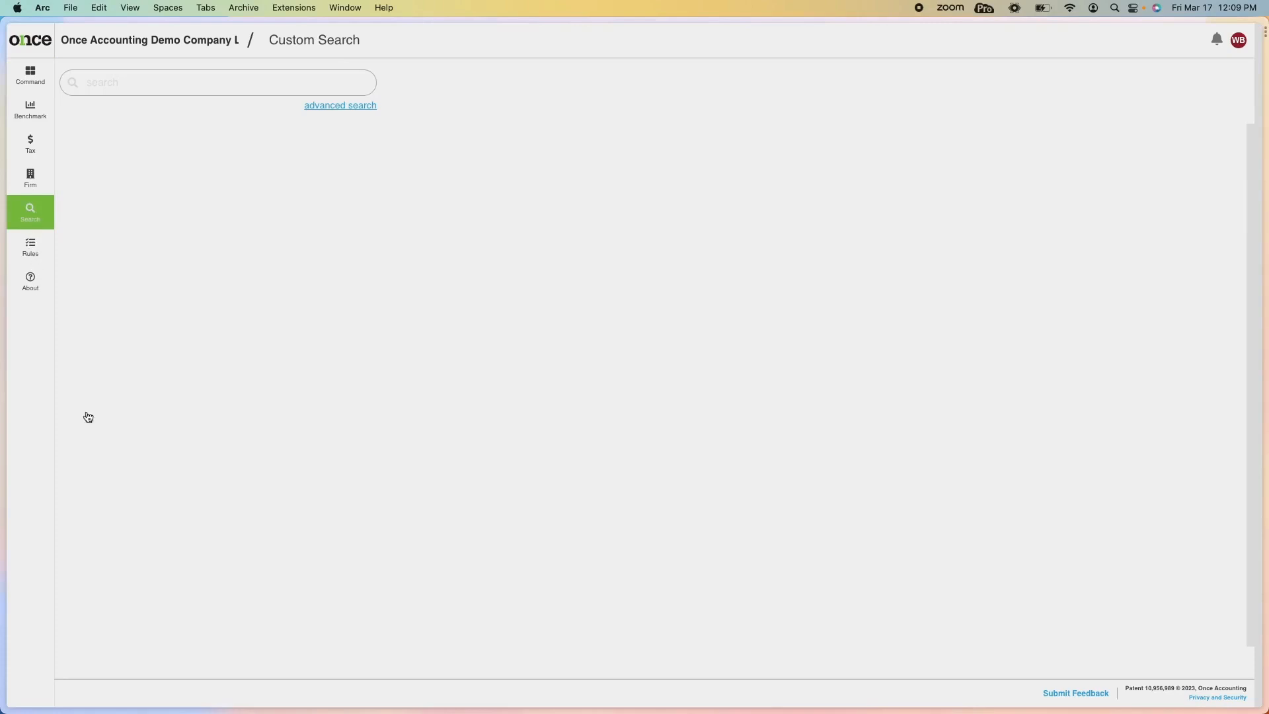
{"action": "left_click", "coordinate": [177, 84]}
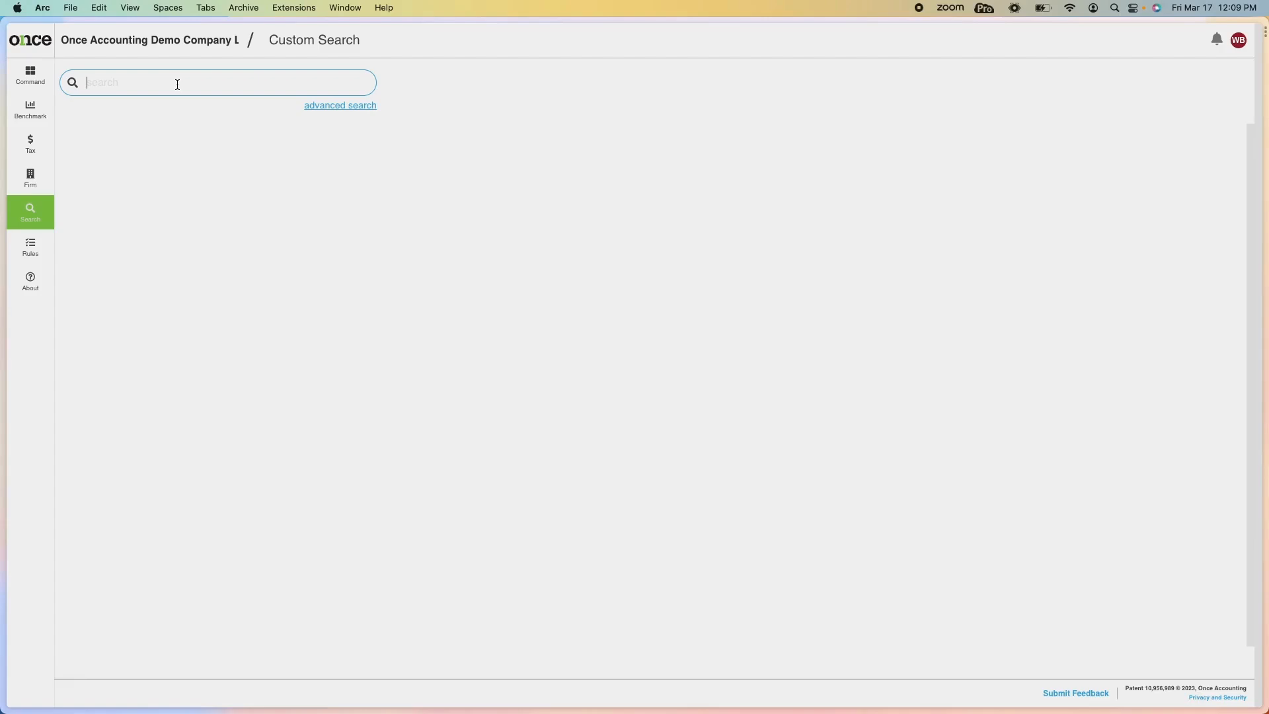
{"action": "type", "text": "gift"}
{"action": "key", "text": "Return"}
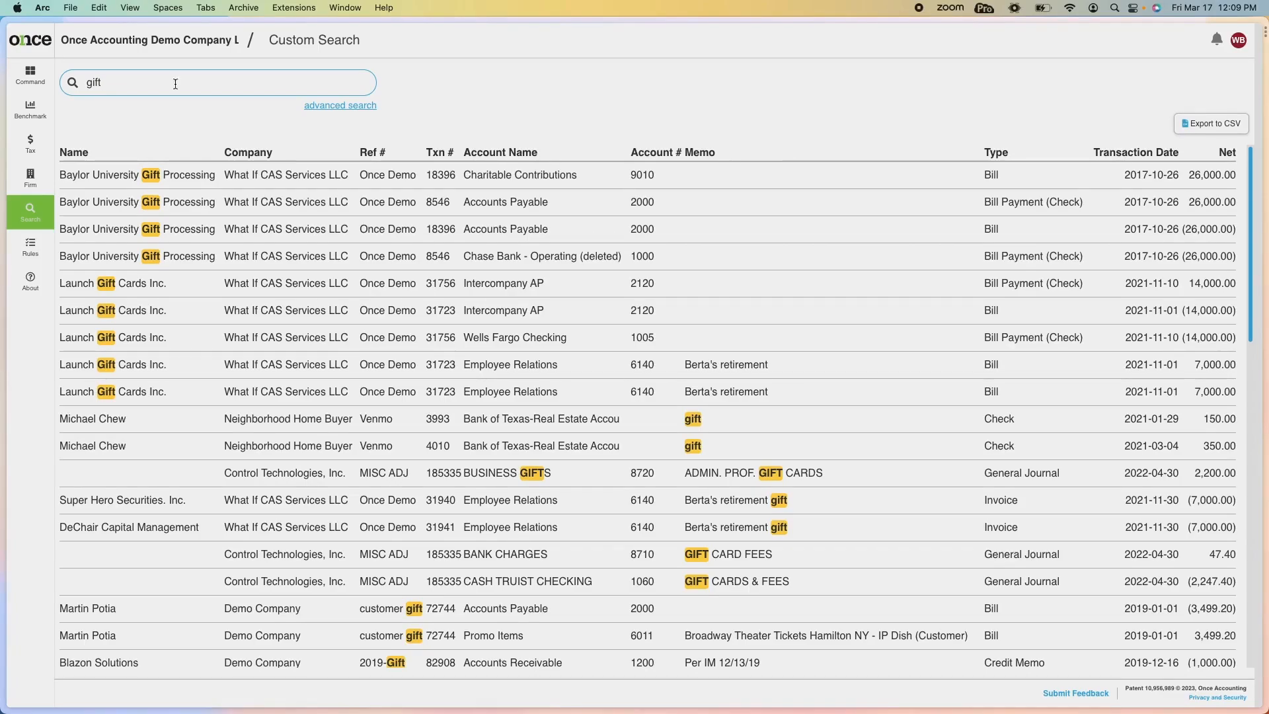
Examine the gift search results, checking where the term matches in names, reference numbers, account names and memos.
{"action": "scroll", "coordinate": [479, 443], "scroll_direction": "down", "scroll_amount": 1}
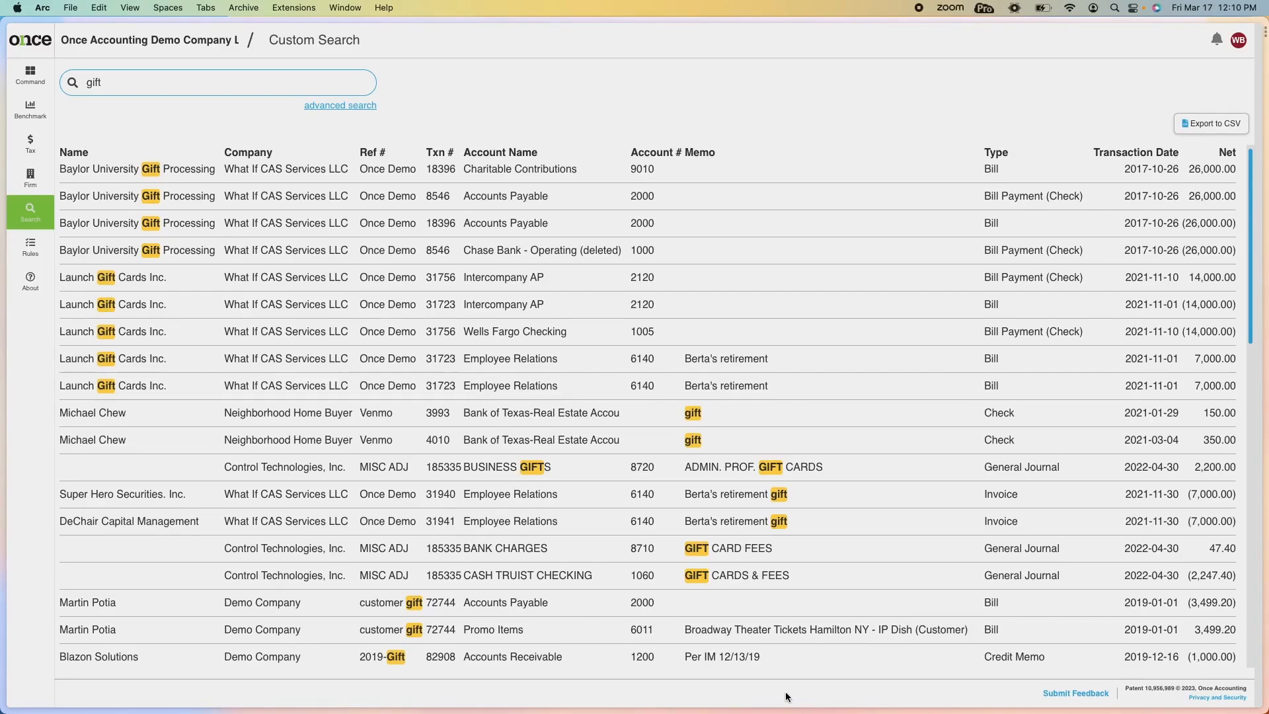
{"action": "scroll", "coordinate": [664, 514], "scroll_direction": "down", "scroll_amount": 3}
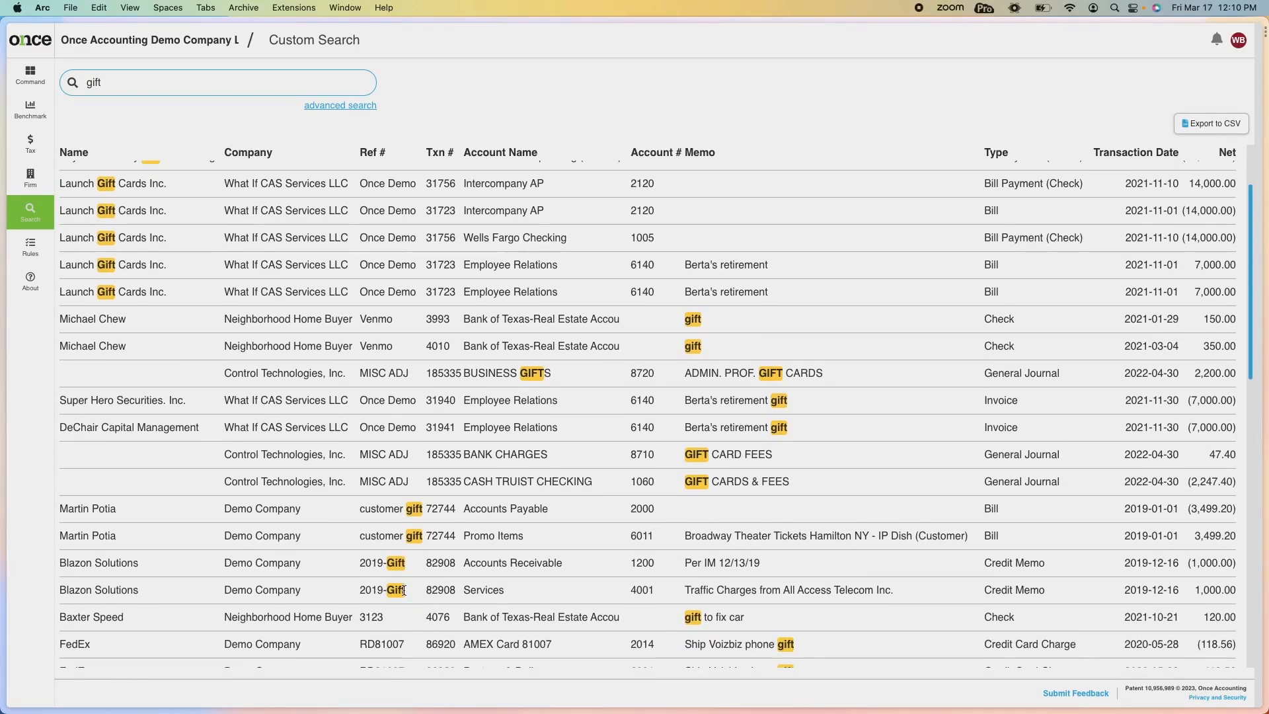
{"action": "scroll", "coordinate": [411, 552], "scroll_direction": "down", "scroll_amount": 4}
{"action": "scroll", "coordinate": [411, 552], "scroll_direction": "down", "scroll_amount": 15}
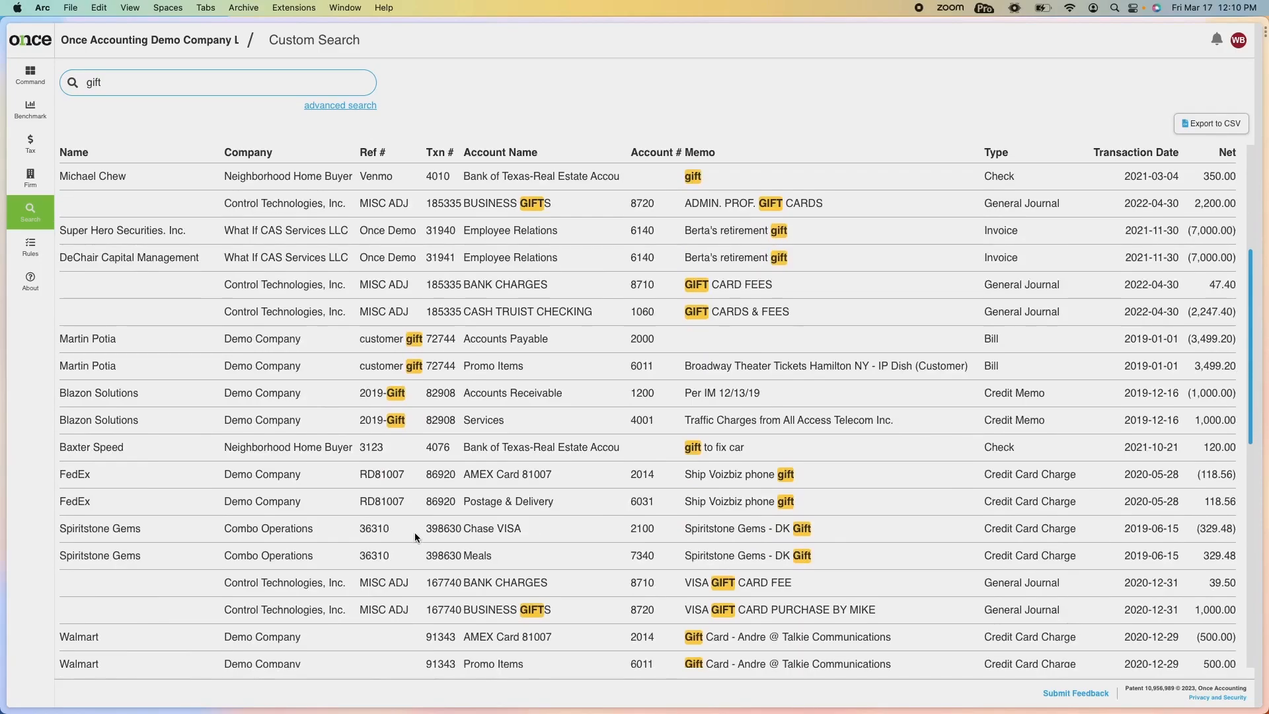
{"action": "scroll", "coordinate": [430, 522], "scroll_direction": "down", "scroll_amount": 5}
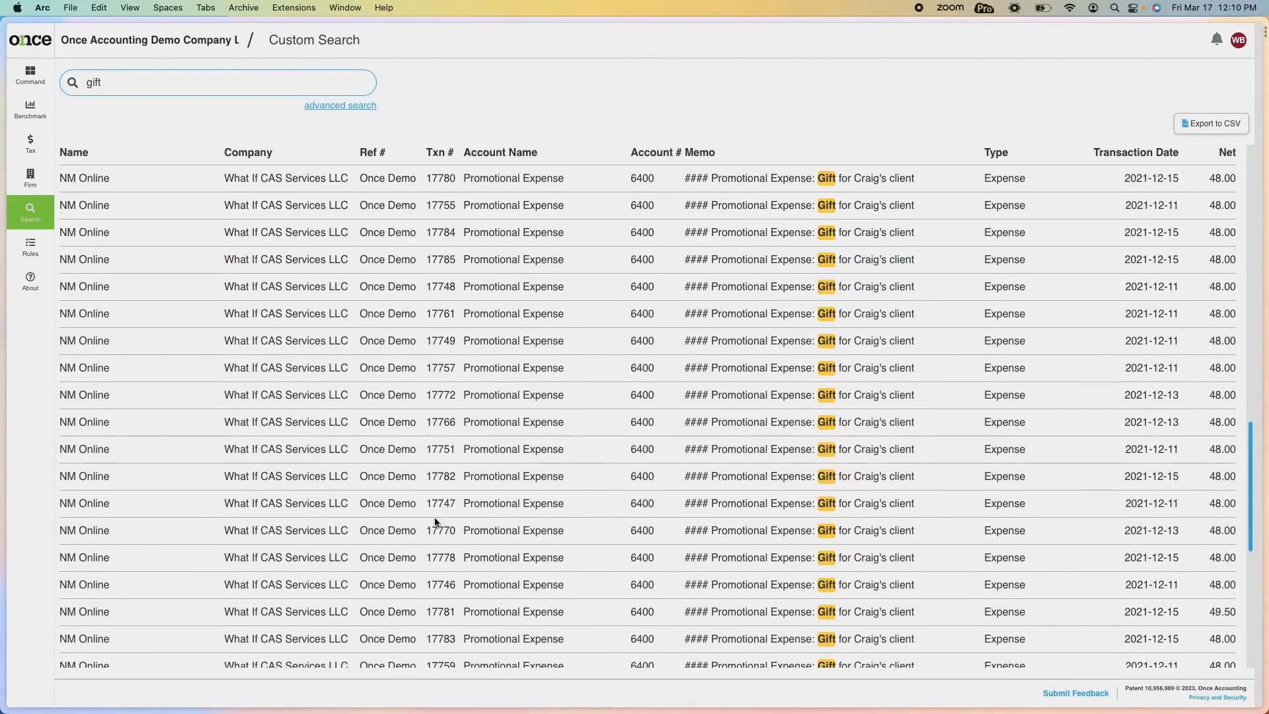
{"action": "scroll", "coordinate": [434, 522], "scroll_direction": "down", "scroll_amount": 5}
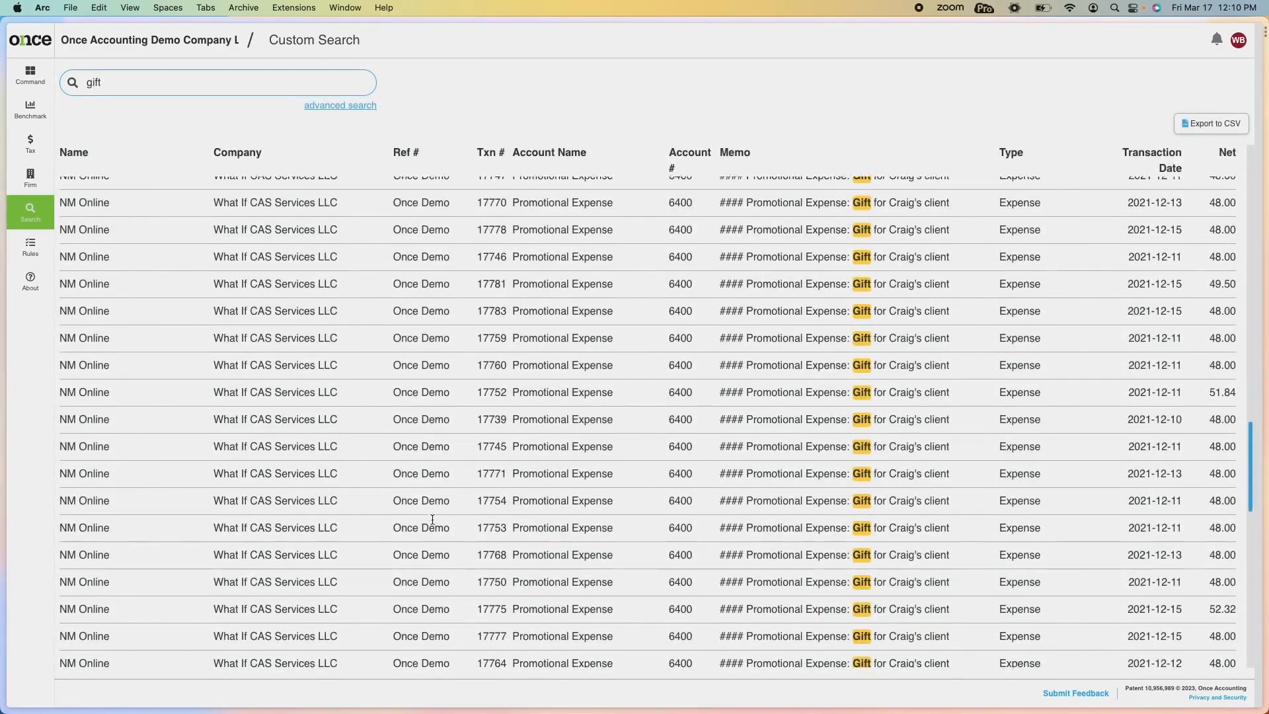
{"action": "scroll", "coordinate": [433, 519], "scroll_direction": "up", "scroll_amount": 5}
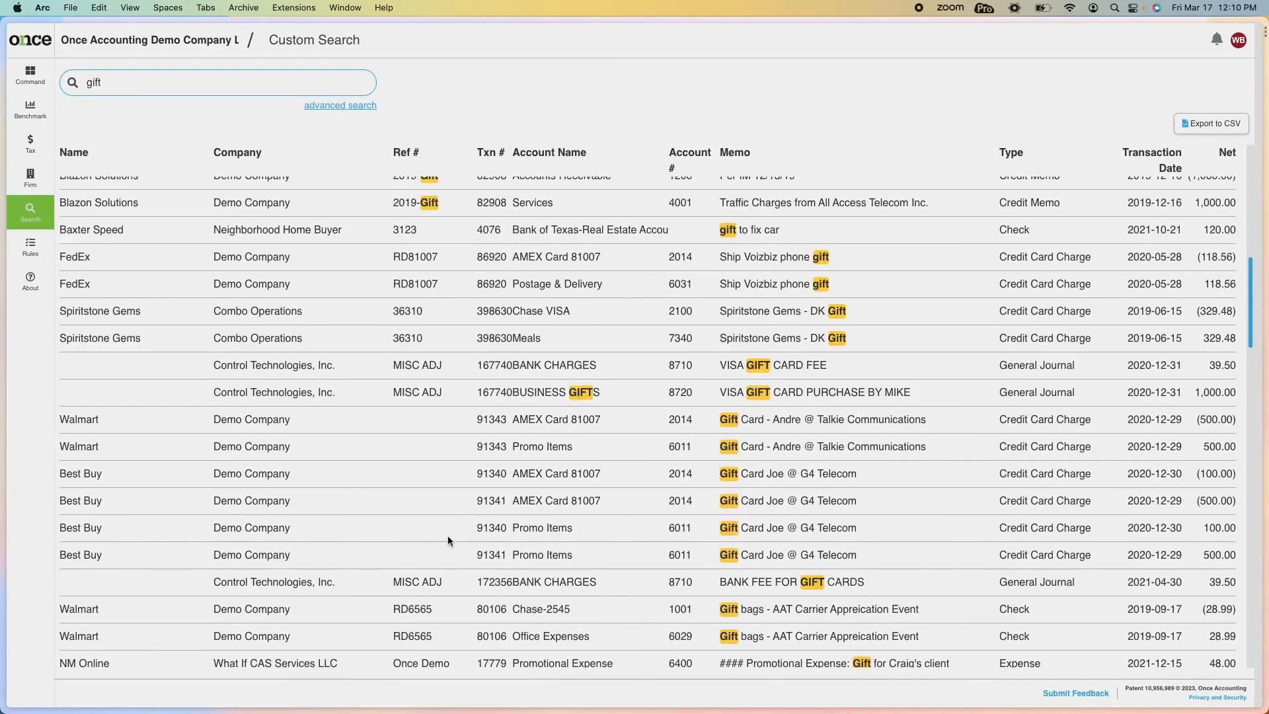
{"action": "scroll", "coordinate": [447, 541], "scroll_direction": "up", "scroll_amount": 7}
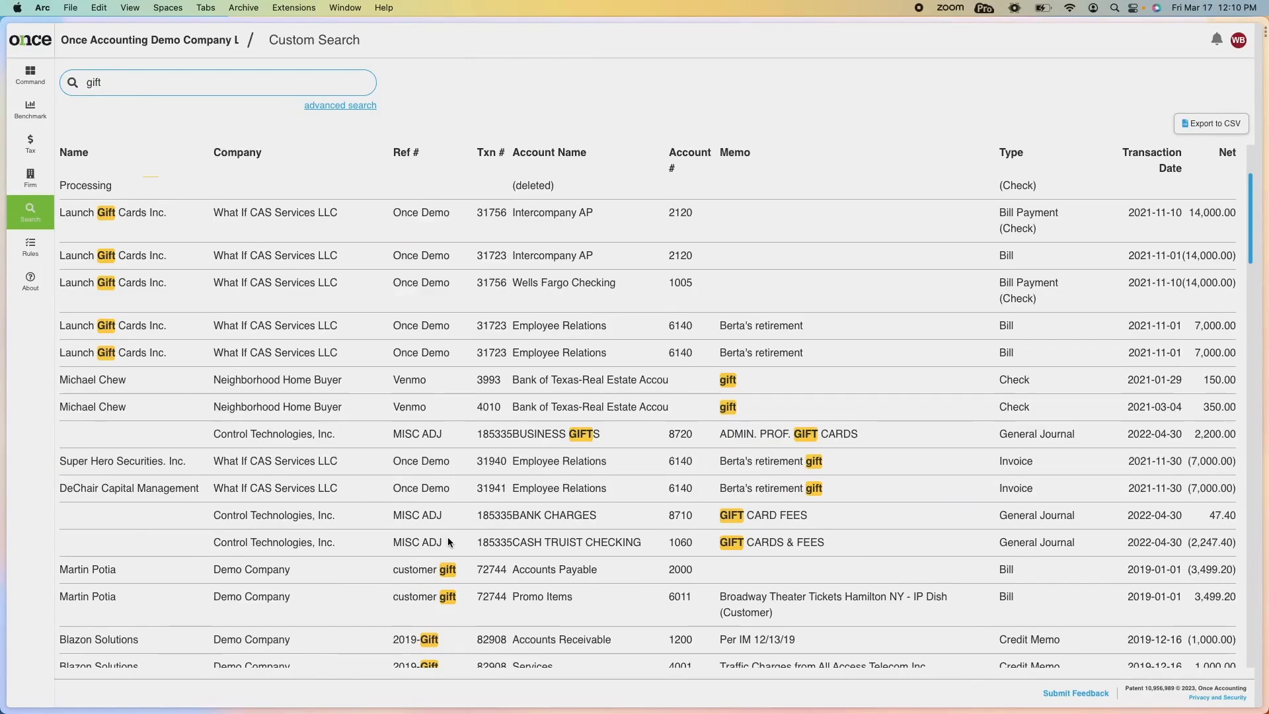
Run two more simple searches, one for "debt" and one for "insurance".
{"action": "triple_click", "coordinate": [237, 87]}
{"action": "type", "text": "debt"}
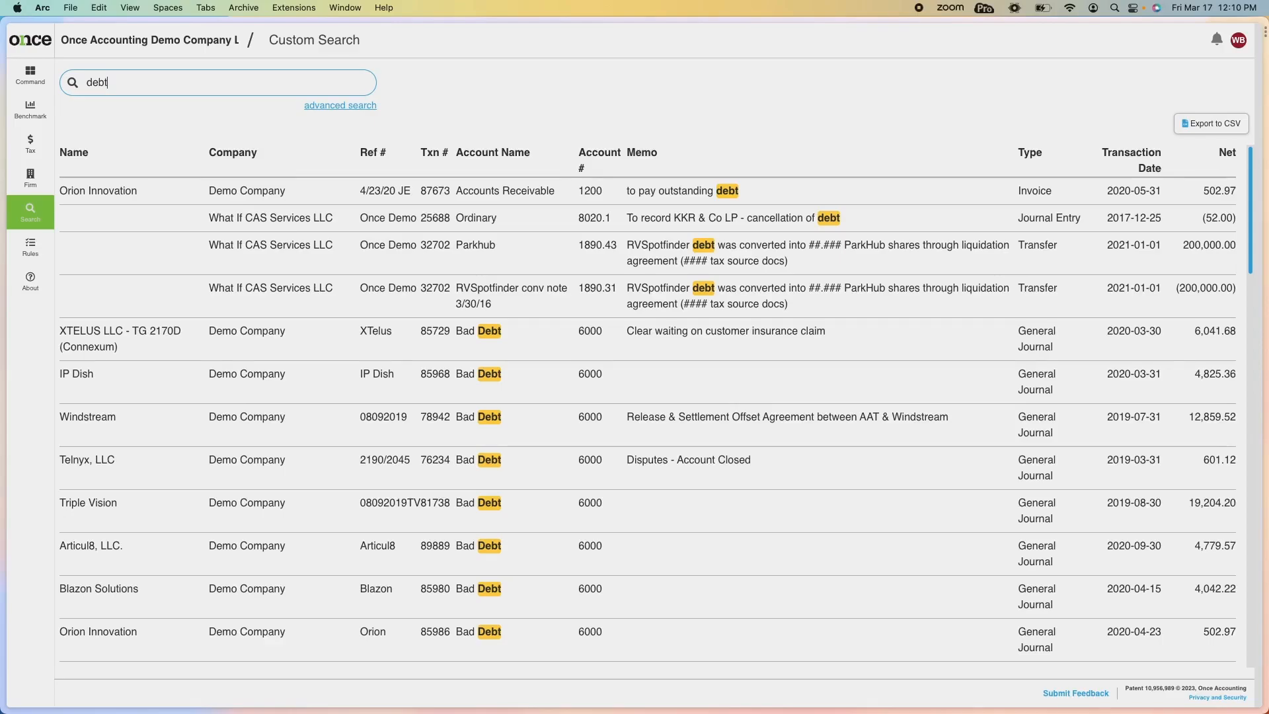
{"action": "key", "text": "super+a"}
{"action": "type", "text": "insurance"}
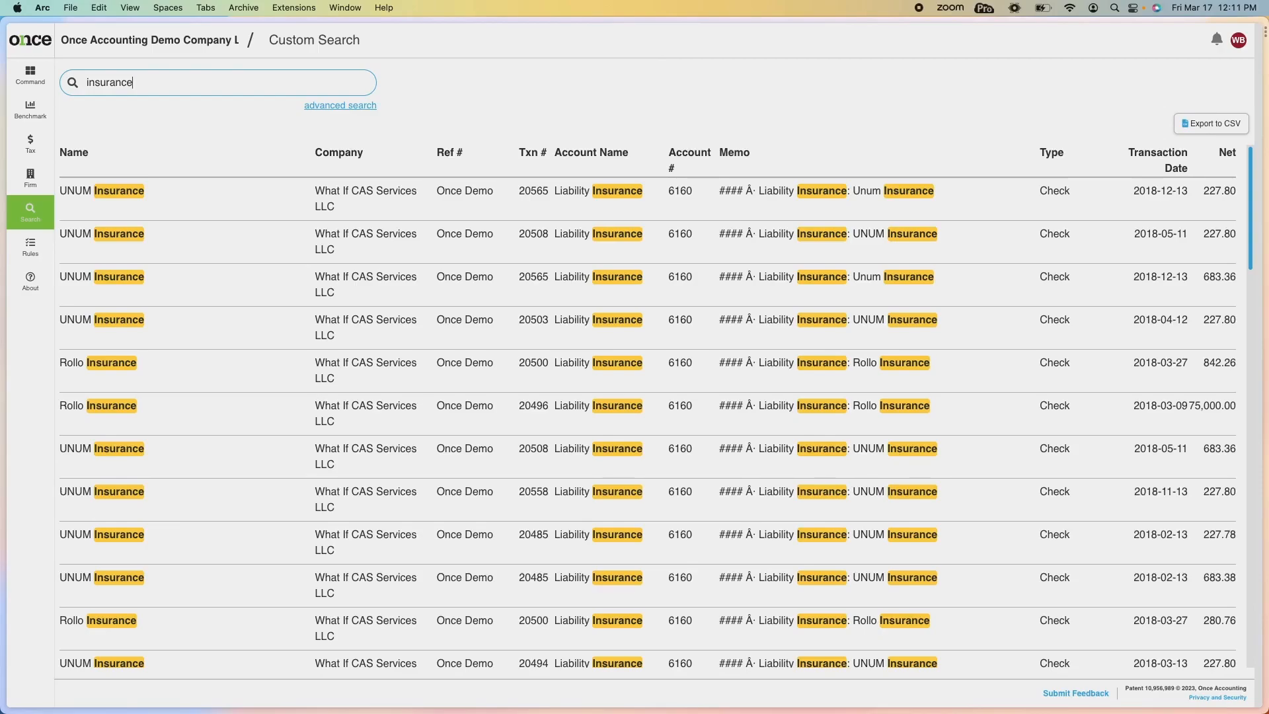
Switch to advanced search and set the existing condition's field to memo and its operator to contains.
{"action": "left_click", "coordinate": [360, 107]}
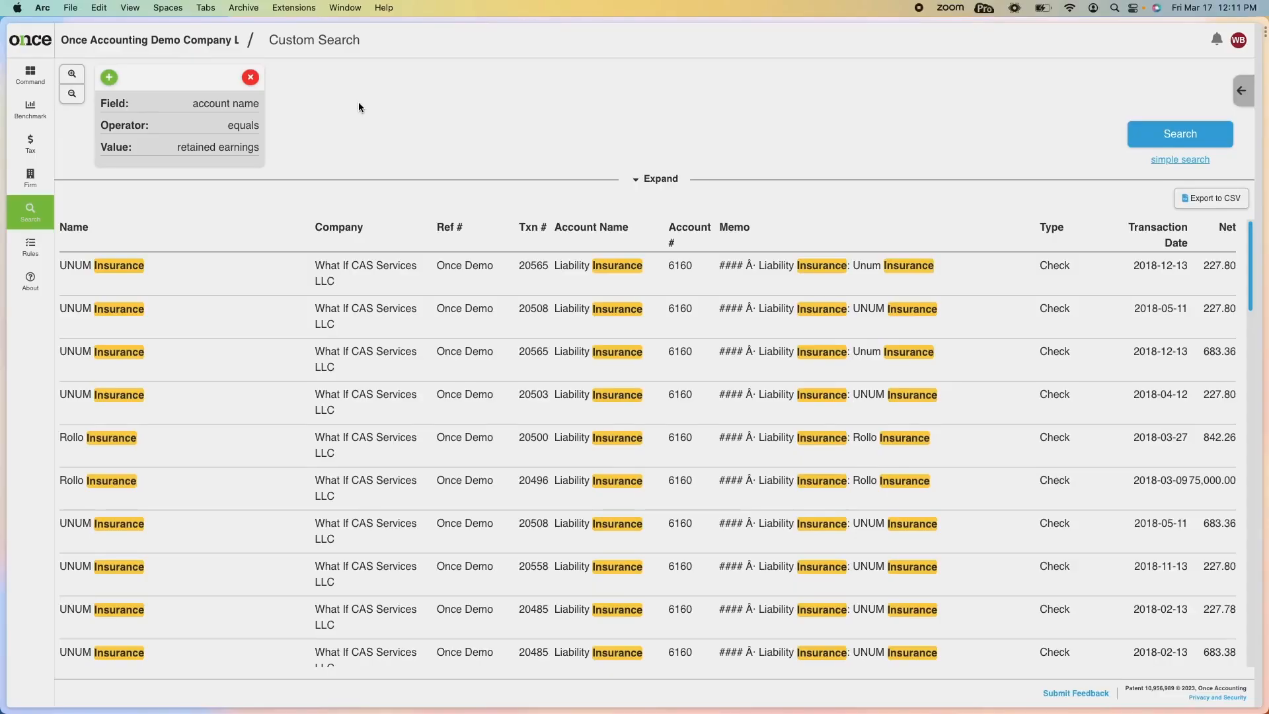
{"action": "left_click", "coordinate": [217, 103]}
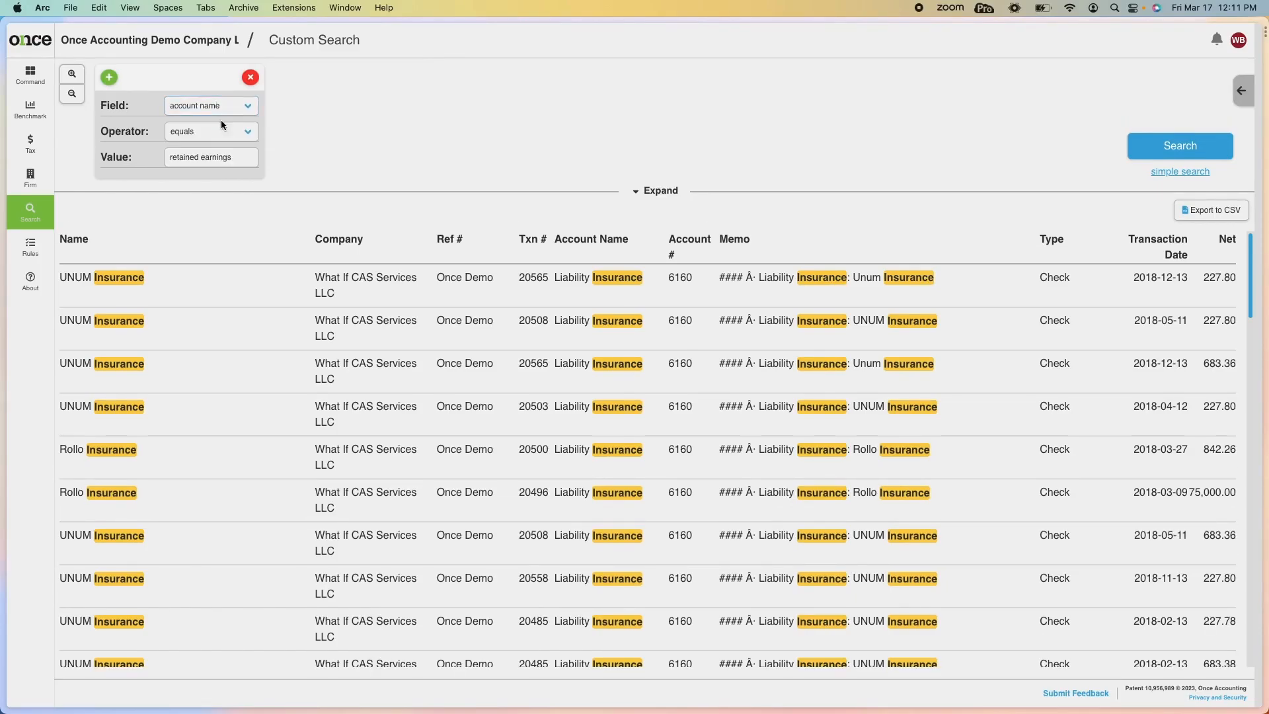
{"action": "left_click", "coordinate": [224, 130]}
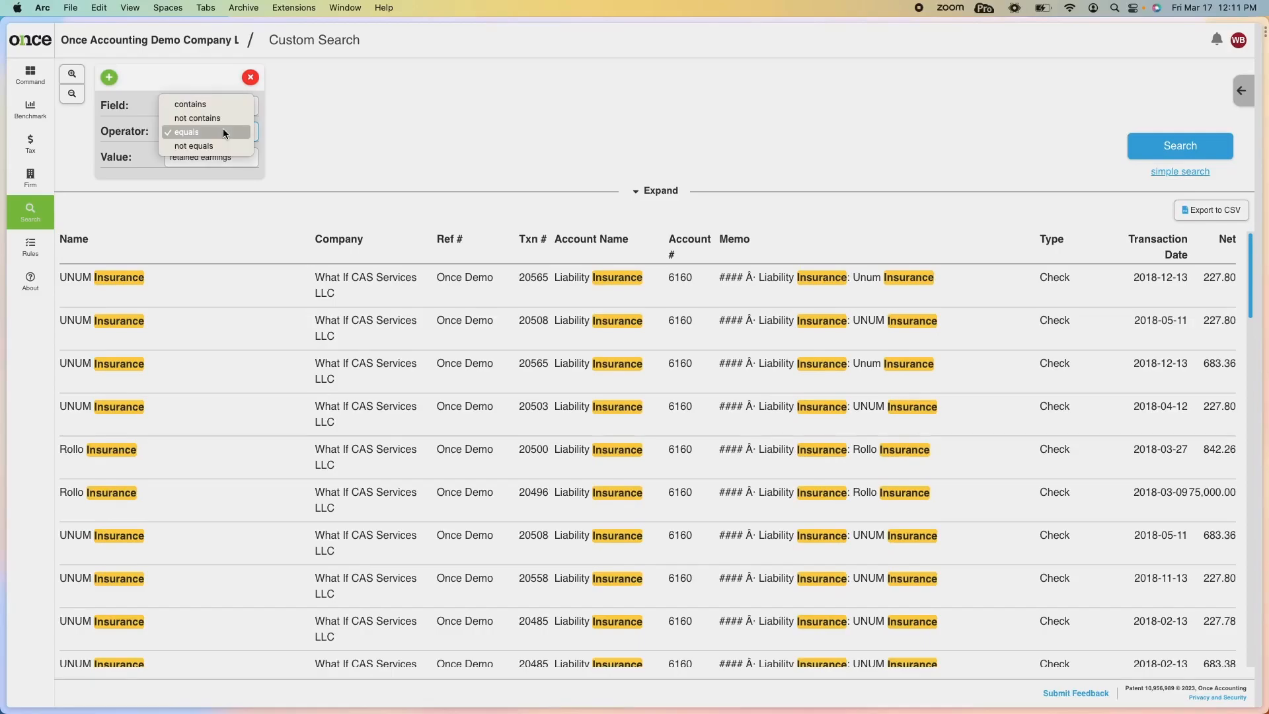
{"action": "left_click", "coordinate": [224, 132]}
{"action": "left_click", "coordinate": [235, 156]}
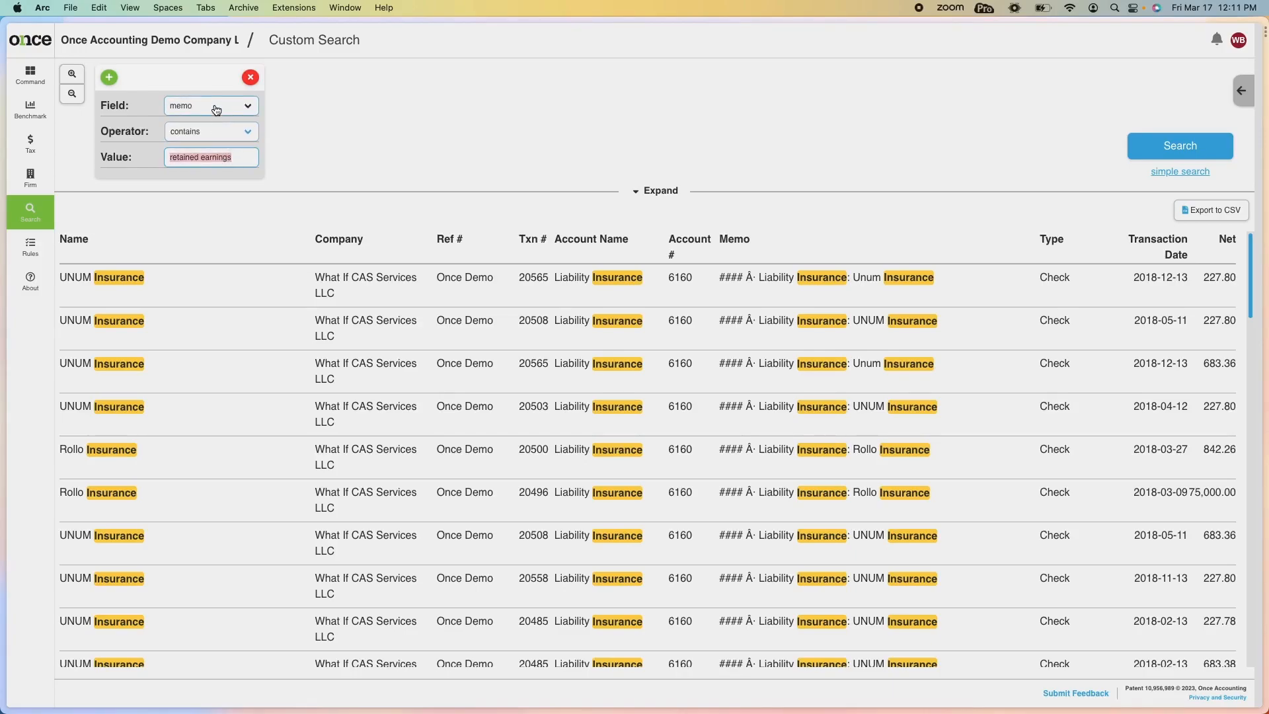
{"action": "left_click", "coordinate": [216, 110]}
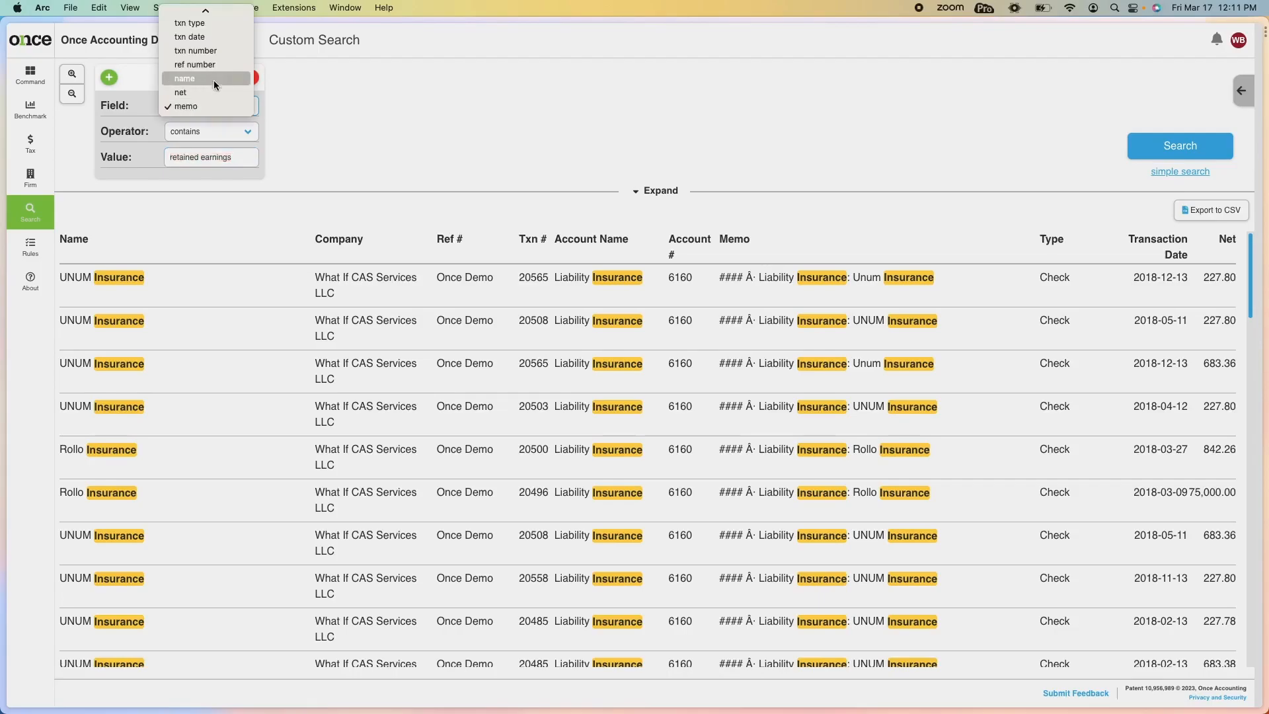
{"action": "left_click", "coordinate": [220, 107]}
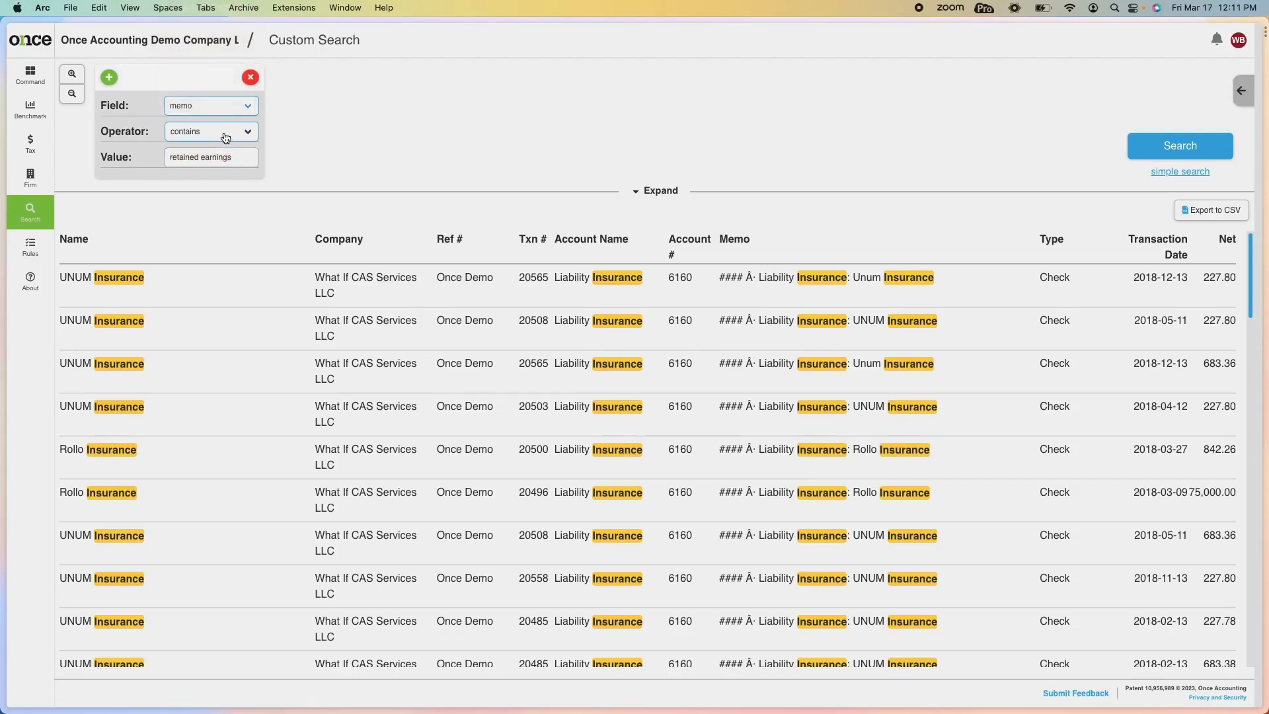
{"action": "left_click", "coordinate": [225, 131]}
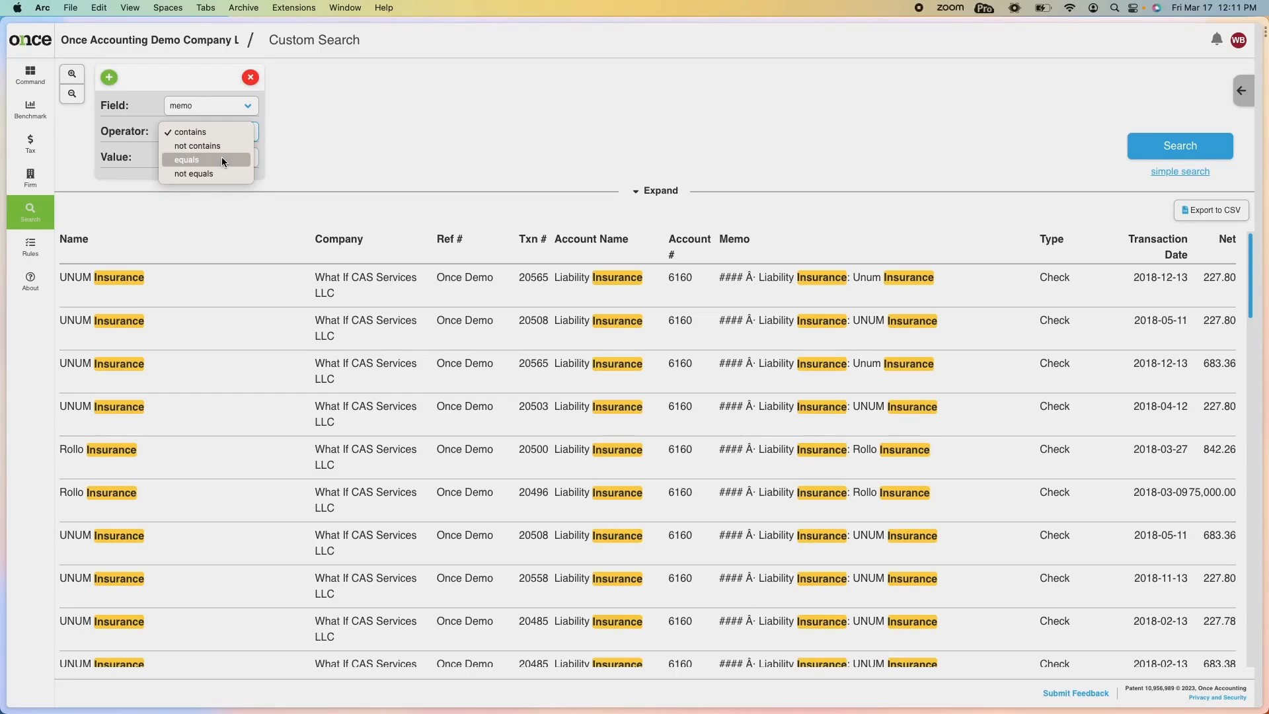
{"action": "left_click", "coordinate": [224, 130]}
Set the memo condition's value to "gift", run the advanced search and look through the matching transactions.
{"action": "triple_click", "coordinate": [220, 158]}
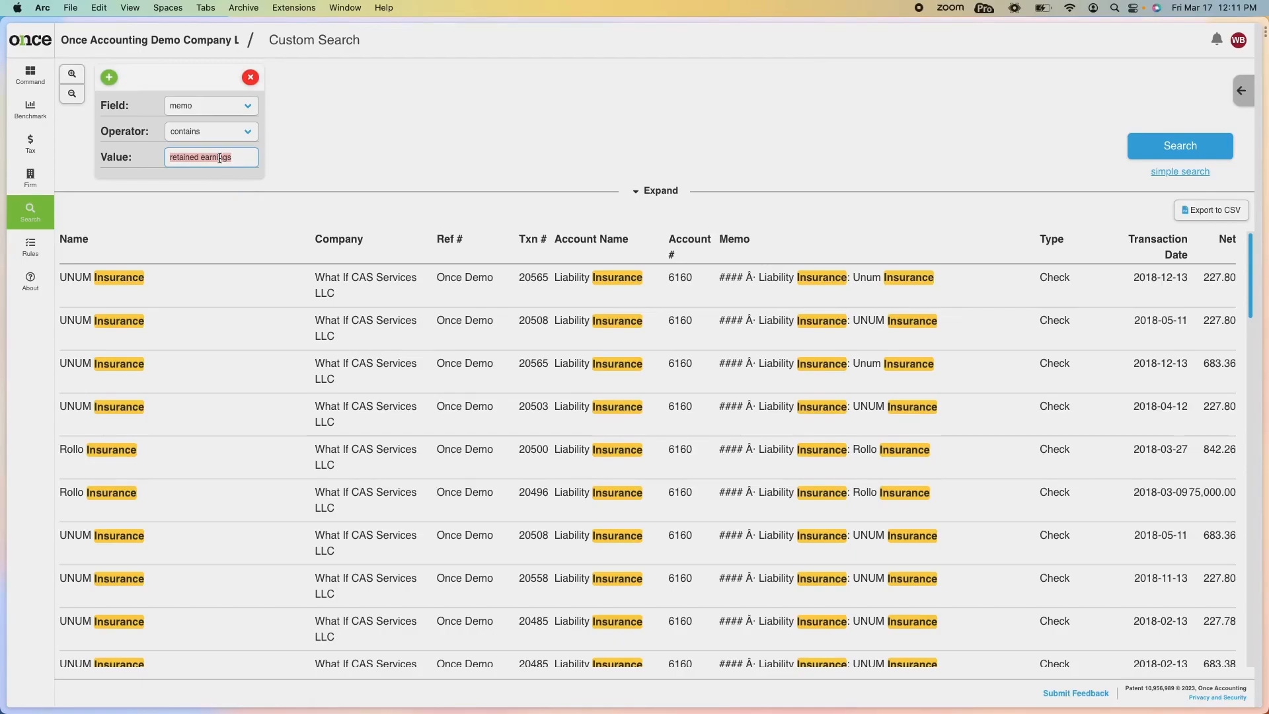
{"action": "type", "text": "gift"}
{"action": "left_click", "coordinate": [1161, 142]}
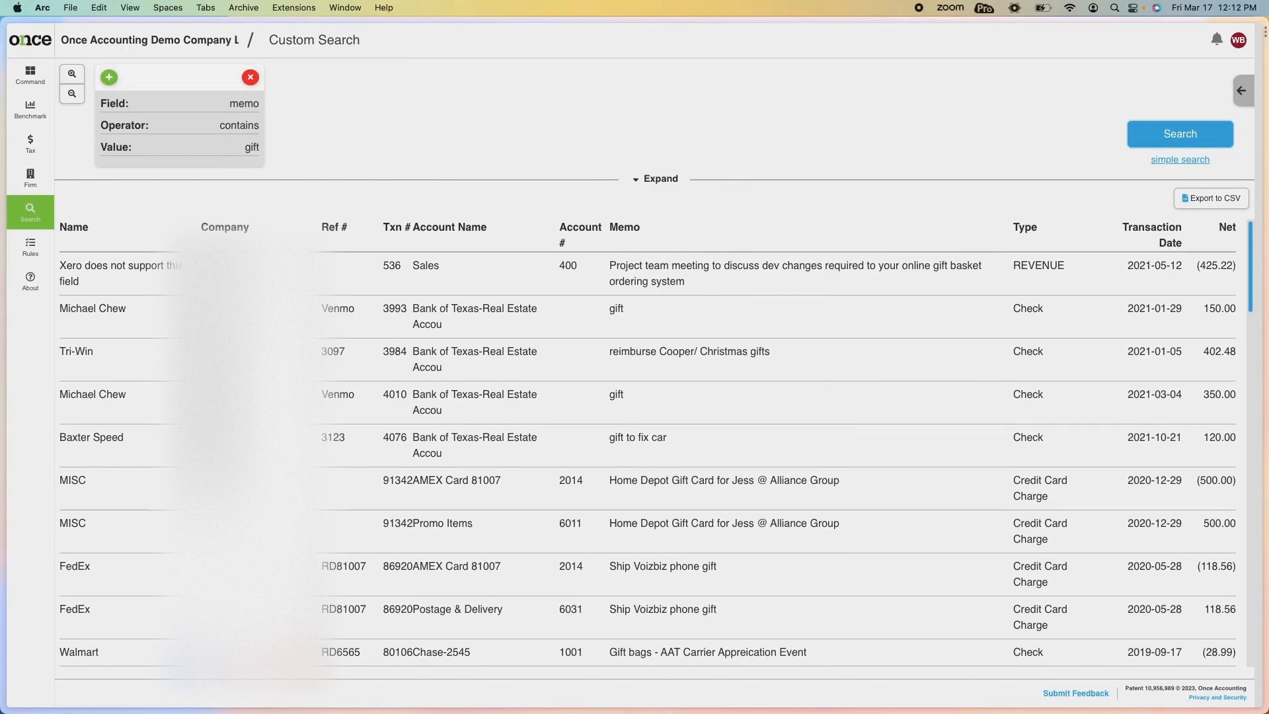
{"action": "scroll", "coordinate": [672, 566], "scroll_direction": "down", "scroll_amount": 3}
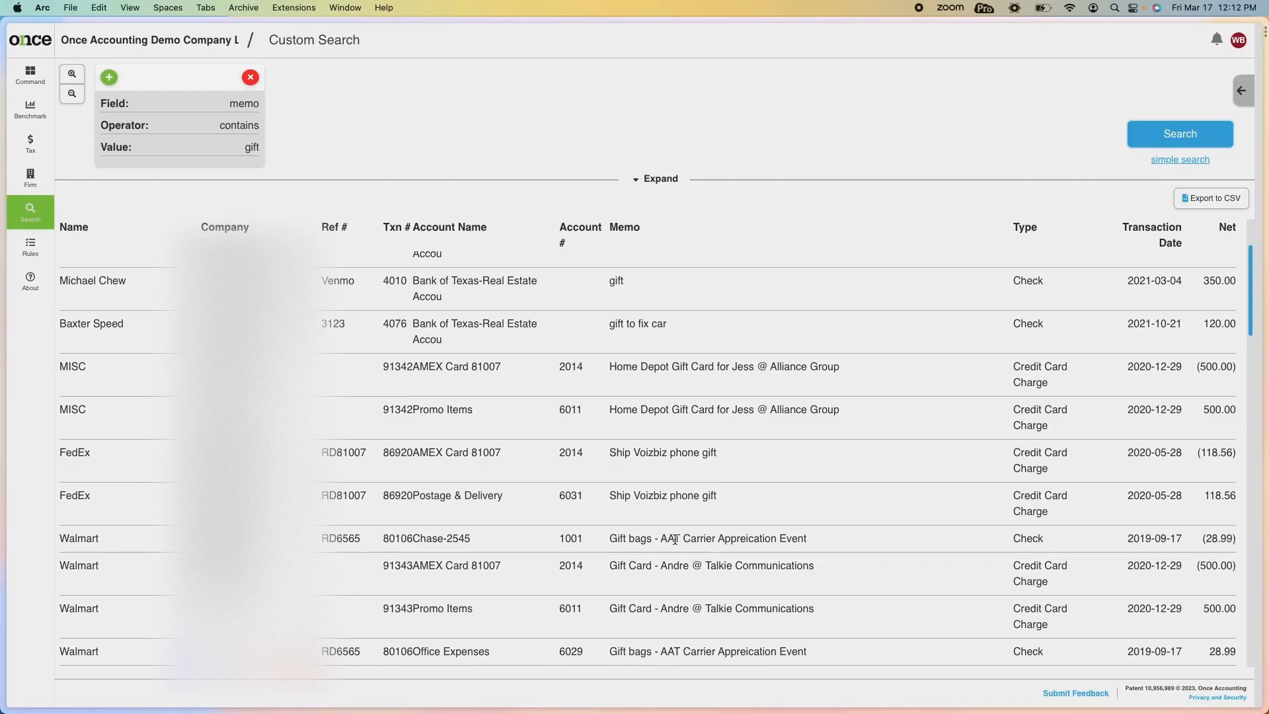
Change the memo condition's value to "debt" and run the search again.
{"action": "left_click", "coordinate": [258, 148]}
{"action": "double_click", "coordinate": [239, 157]}
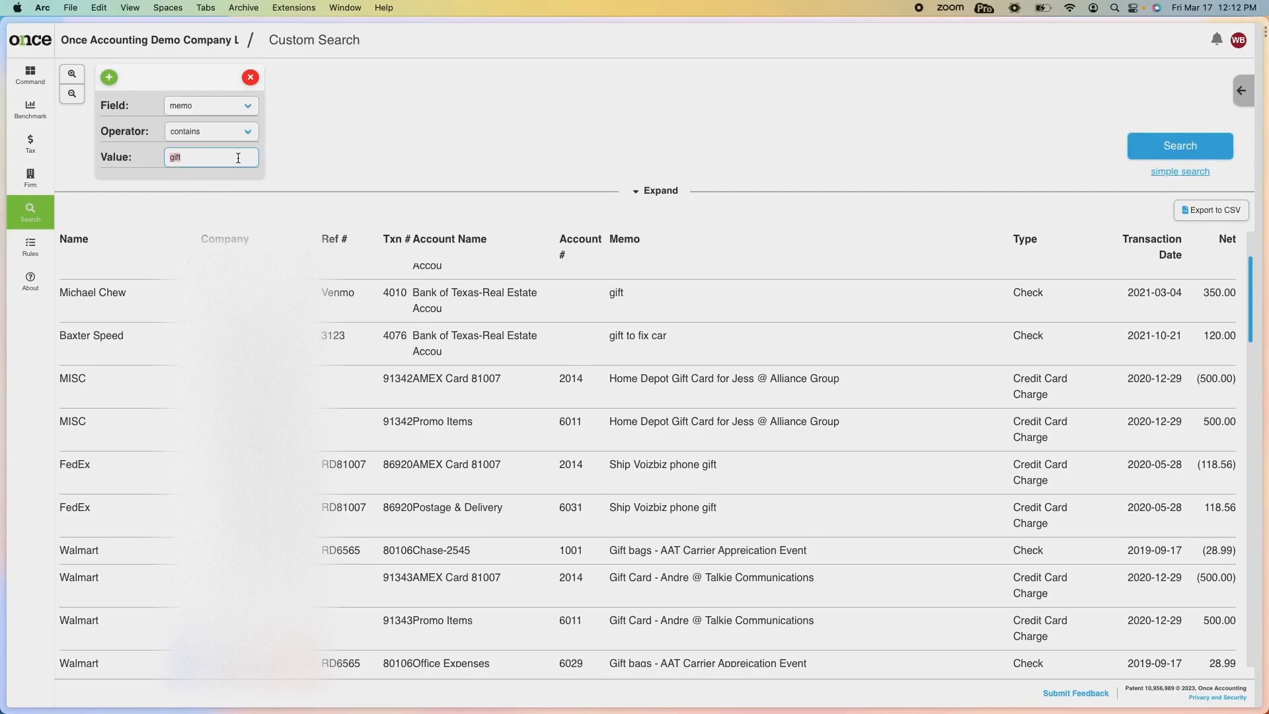
{"action": "type", "text": "debt"}
{"action": "left_click", "coordinate": [1150, 151]}
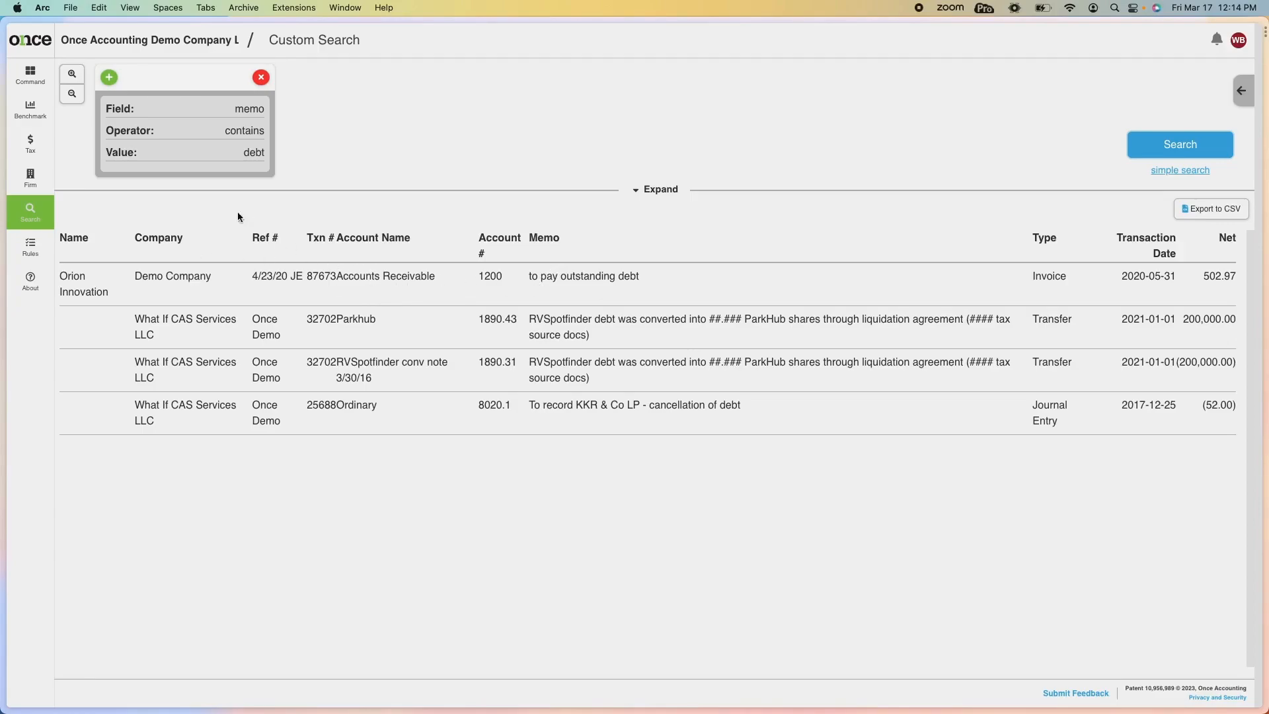
Append a second, blank condition joined with "and" to the memo condition.
{"action": "left_click", "coordinate": [110, 78]}
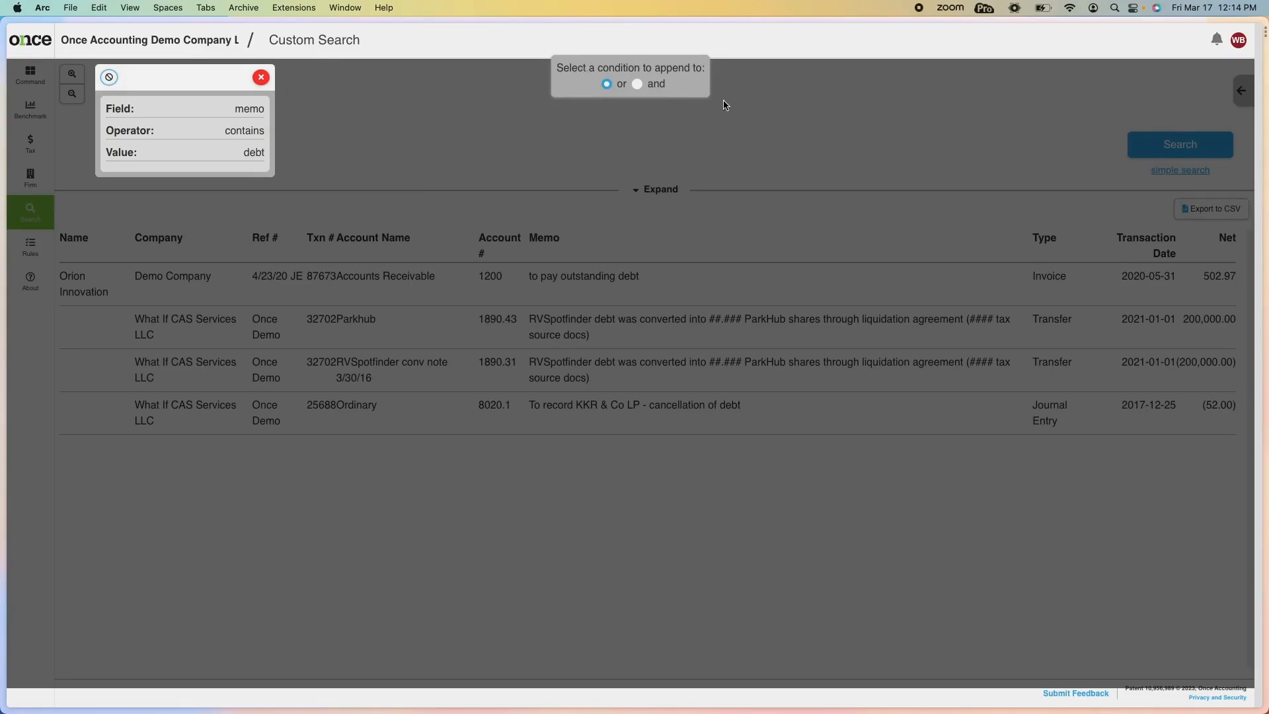
{"action": "left_click", "coordinate": [638, 85]}
{"action": "left_click", "coordinate": [185, 129]}
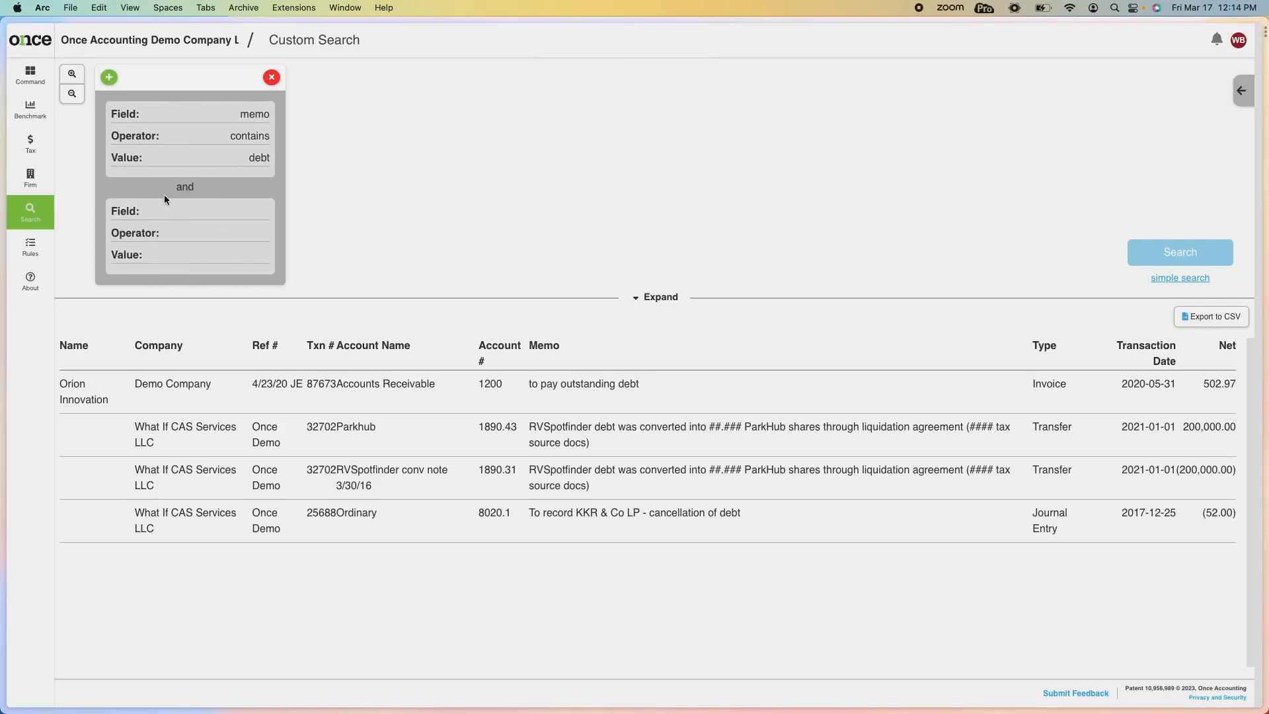
Define the second condition as account name contains "receivable" and run the combined search.
{"action": "left_click", "coordinate": [162, 216]}
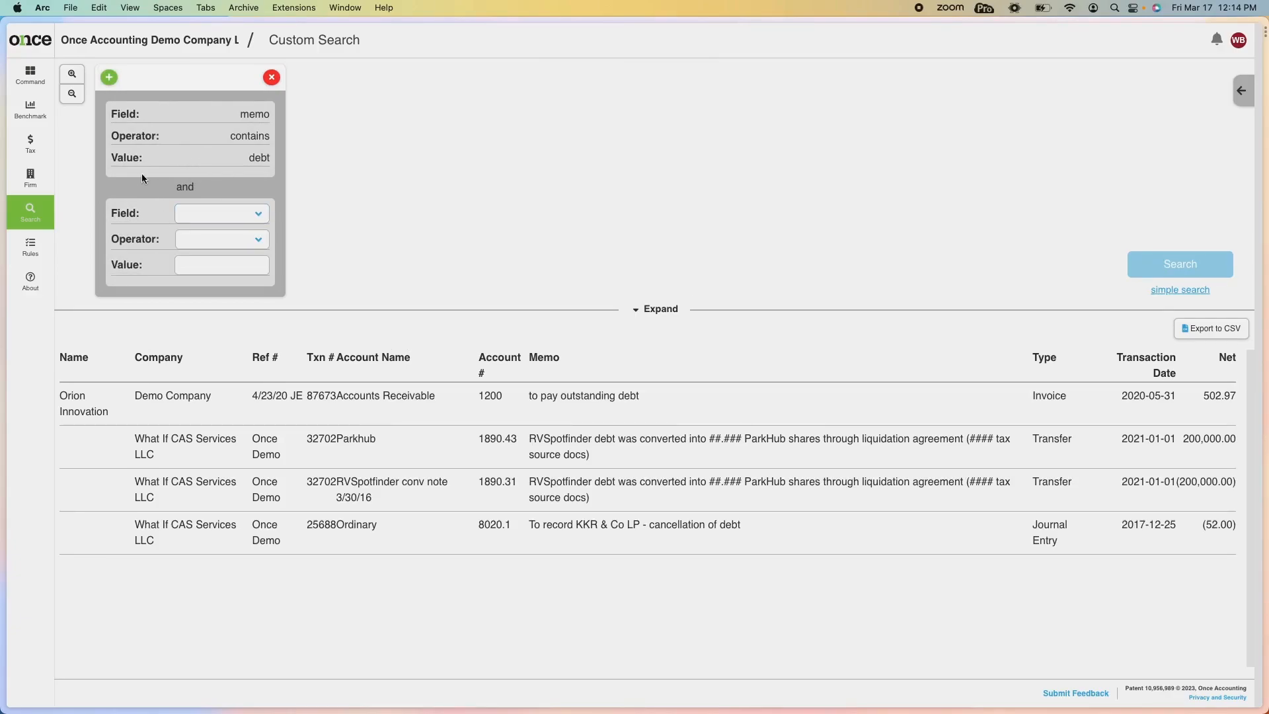
{"action": "left_click", "coordinate": [235, 216]}
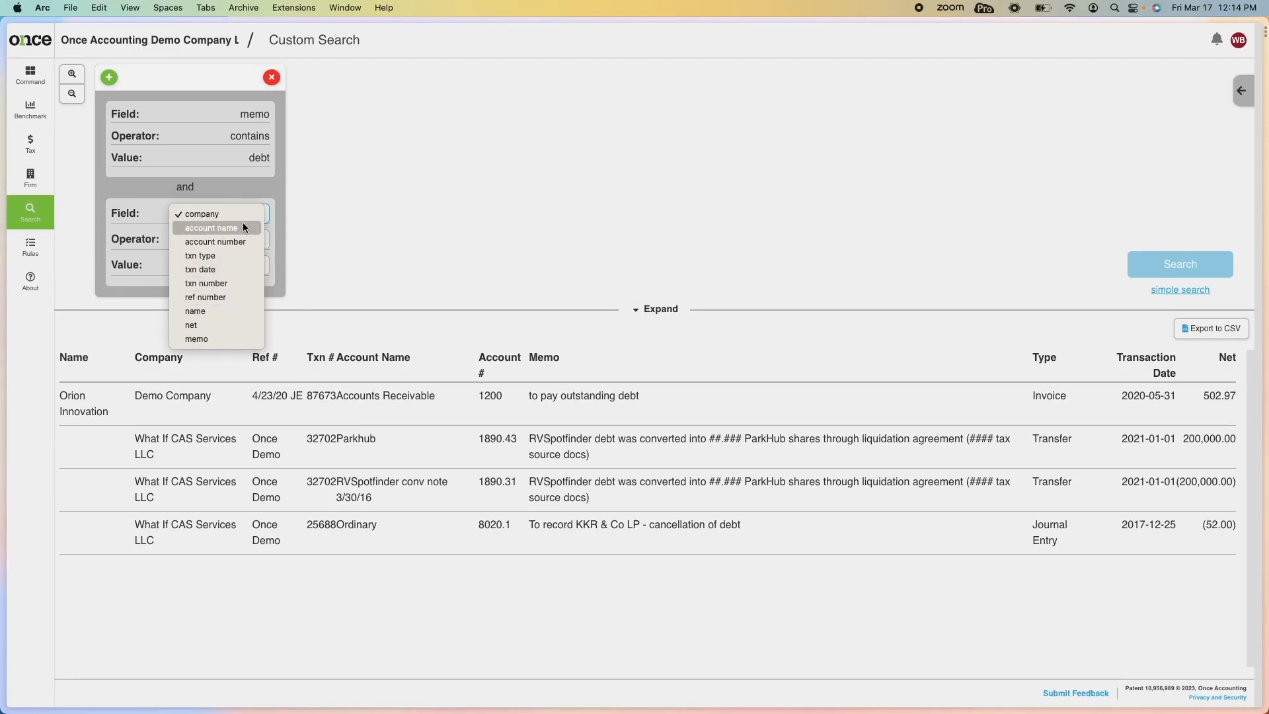
{"action": "left_click", "coordinate": [241, 225]}
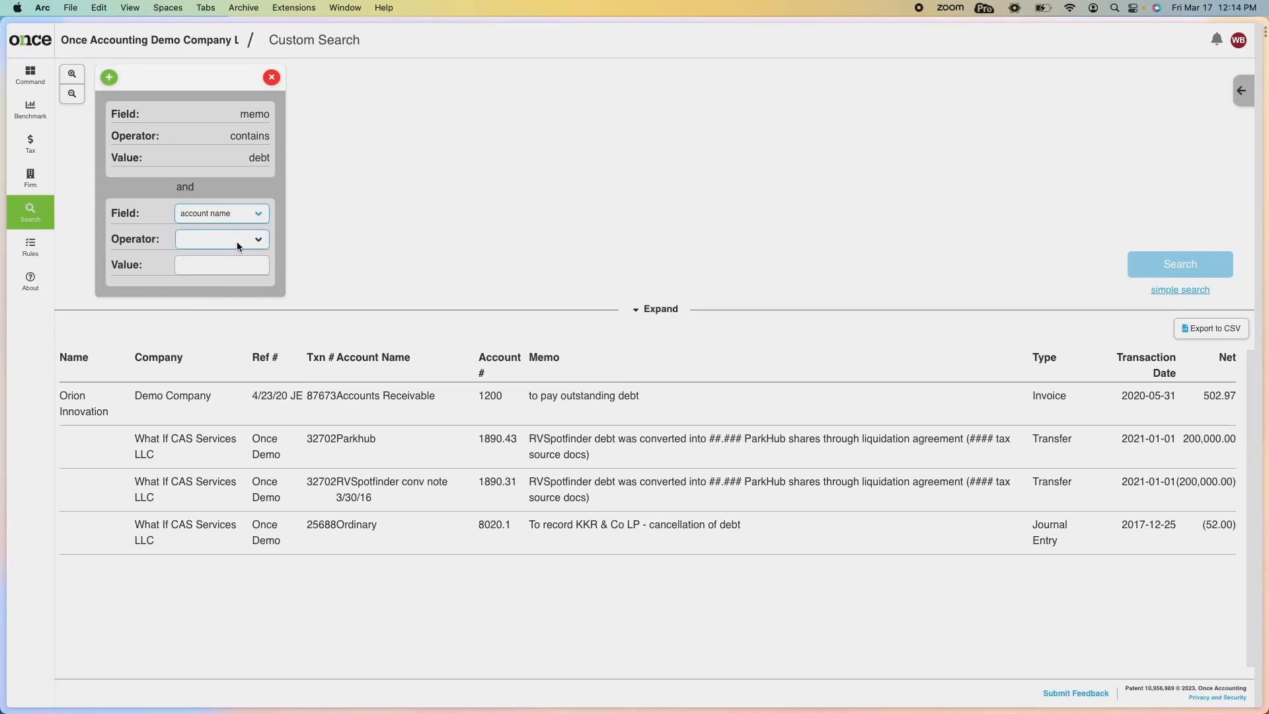
{"action": "left_click", "coordinate": [244, 240]}
{"action": "left_click", "coordinate": [235, 240]}
{"action": "left_click", "coordinate": [238, 268]}
{"action": "type", "text": "re"}
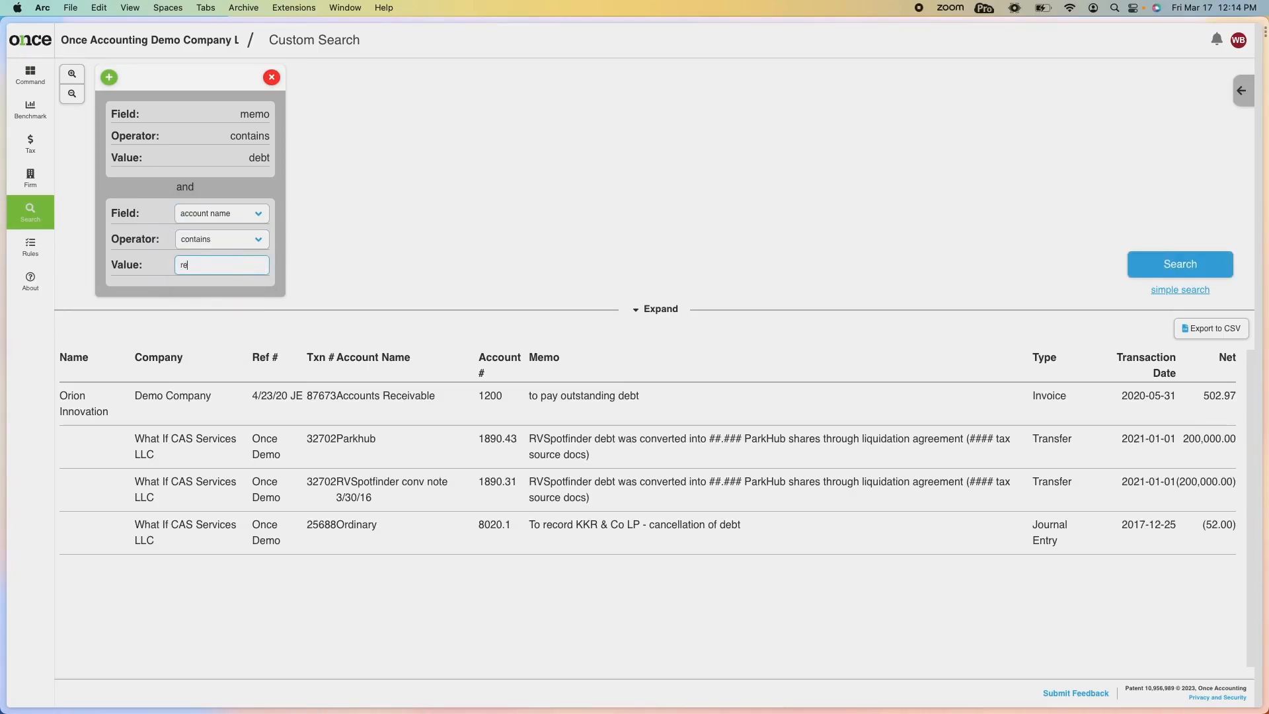
{"action": "type", "text": "eeivable"}
{"action": "left_click", "coordinate": [1178, 267]}
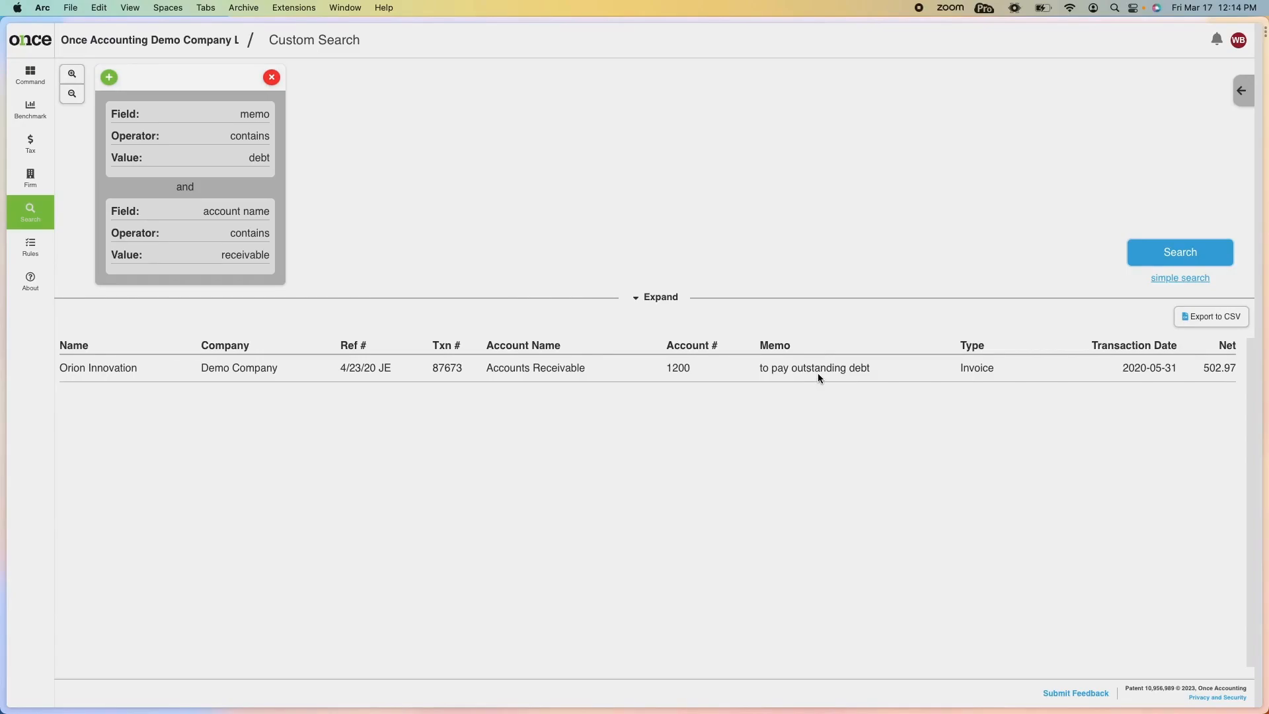
Switch the connector between the memo and account name conditions to "or" and rerun the search.
{"action": "left_click", "coordinate": [188, 188]}
{"action": "left_click", "coordinate": [175, 191]}
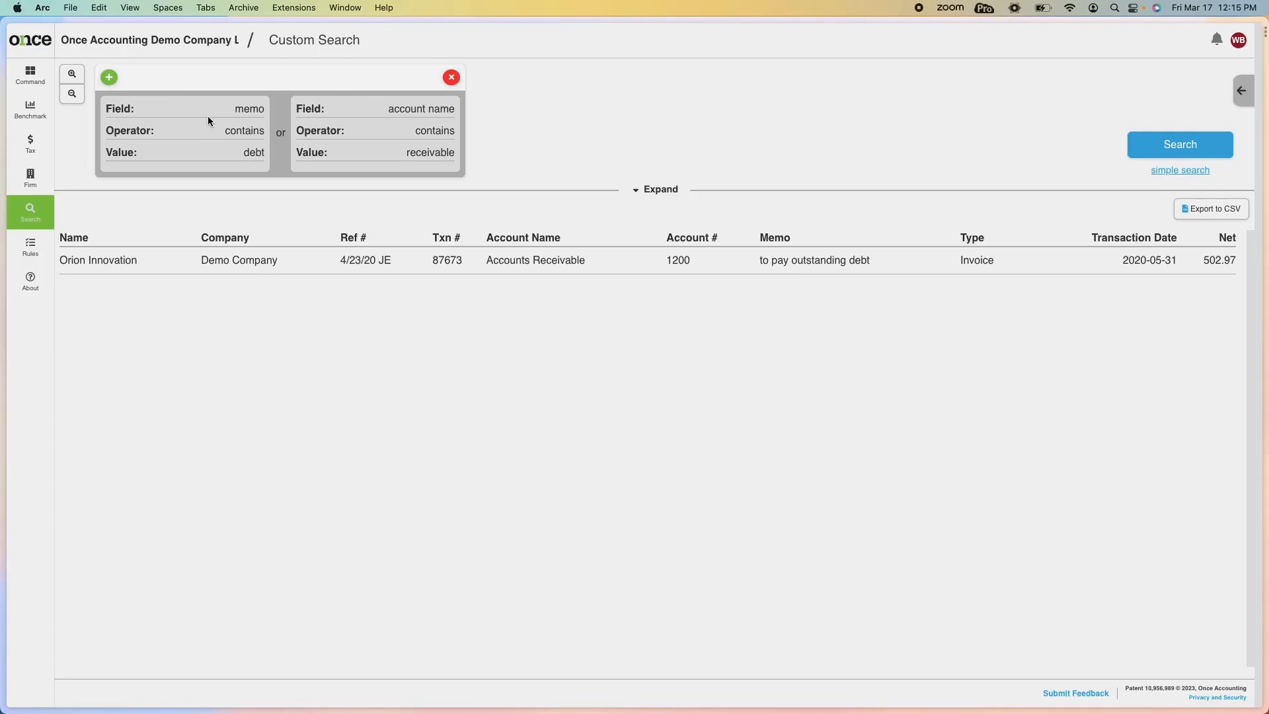
{"action": "left_click", "coordinate": [1193, 142]}
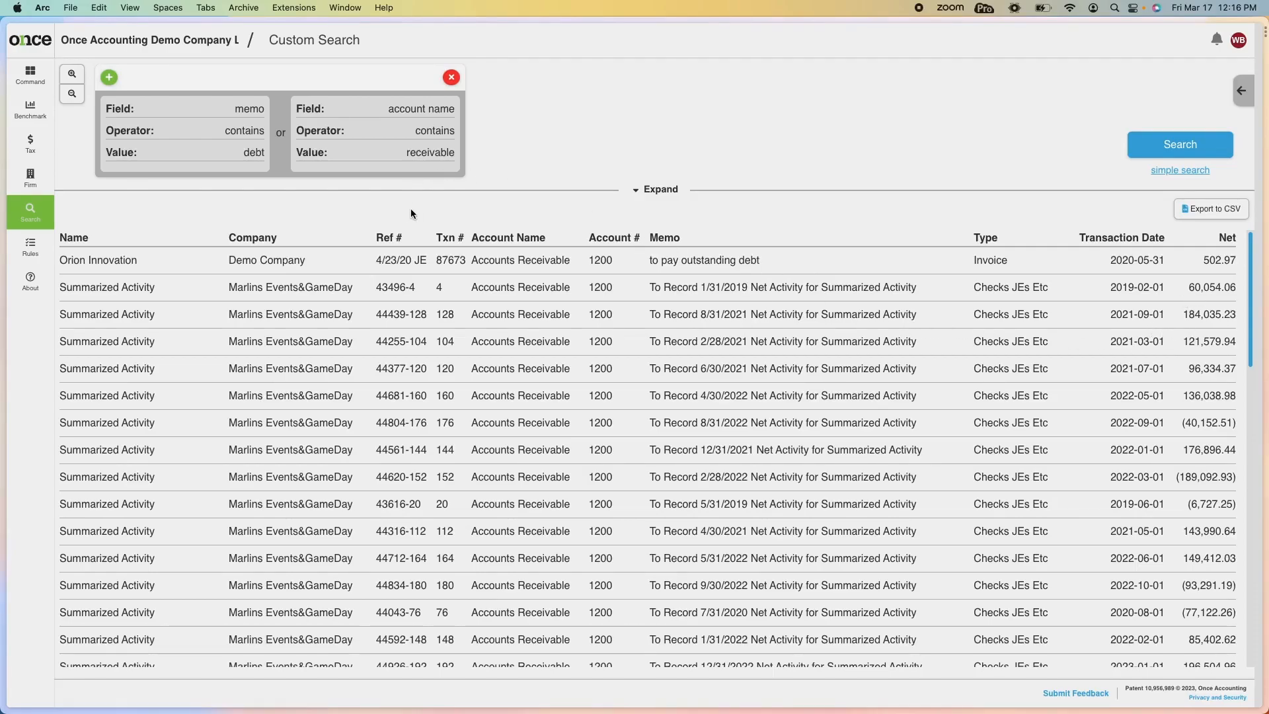
Append an "and" condition to the memo/account name group, defined as net greater than 100000.
{"action": "left_click", "coordinate": [109, 78]}
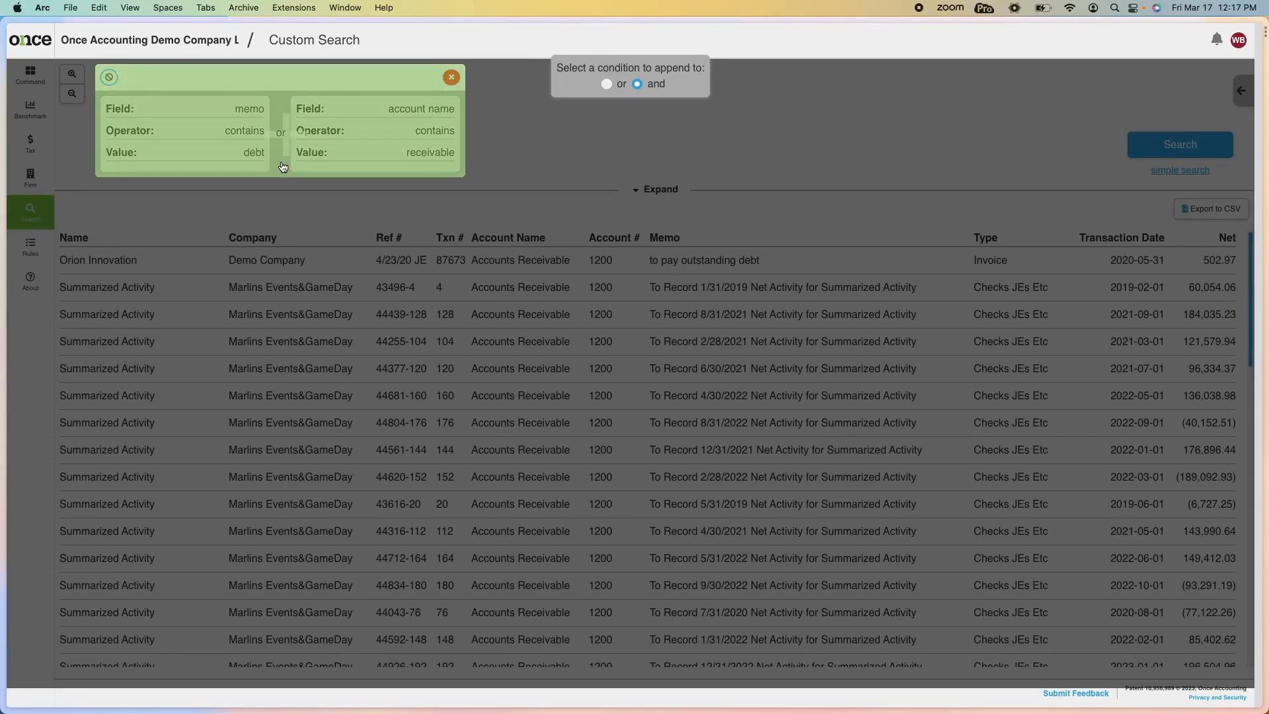
{"action": "left_click", "coordinate": [283, 166]}
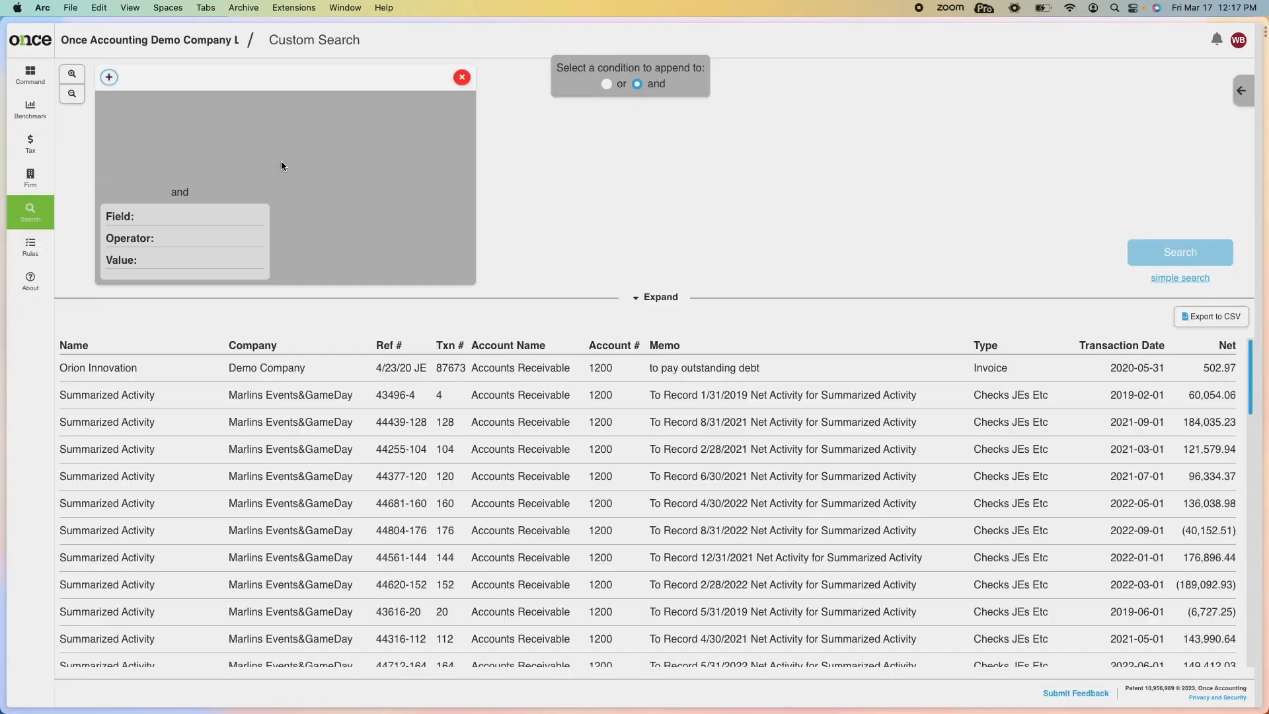
{"action": "left_click", "coordinate": [180, 212]}
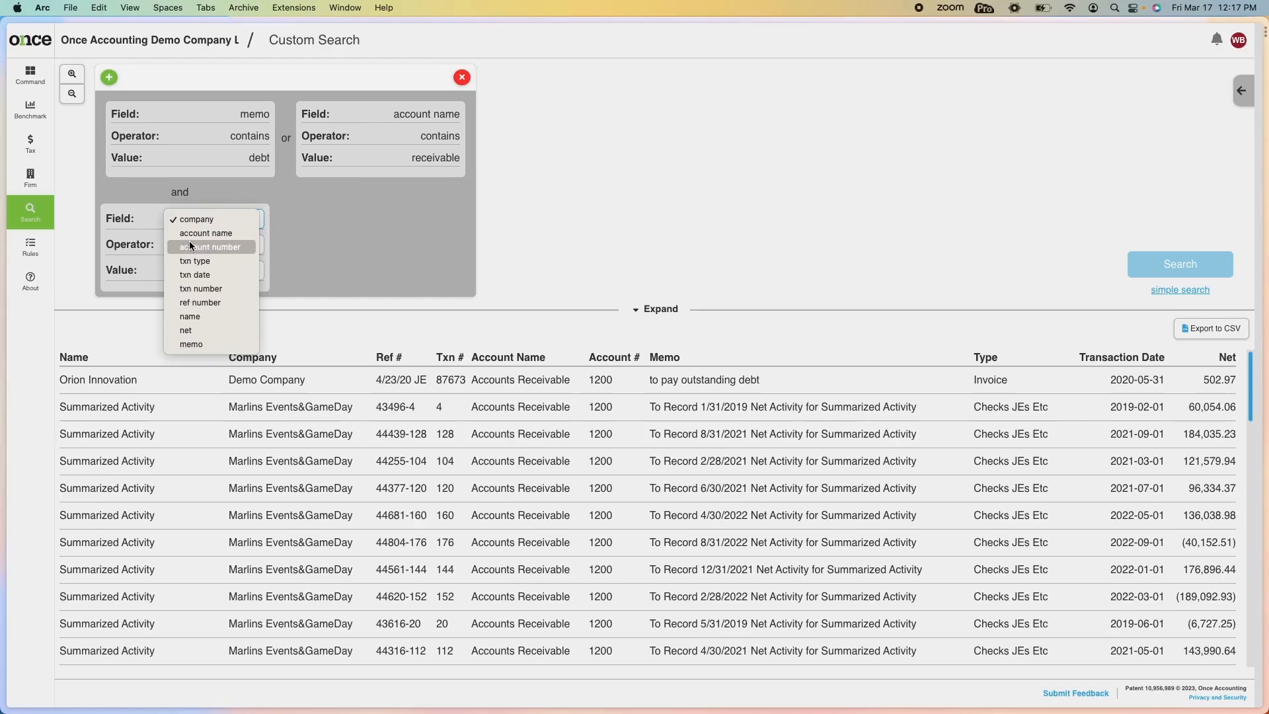
{"action": "left_click", "coordinate": [219, 337]}
{"action": "left_click", "coordinate": [205, 244]}
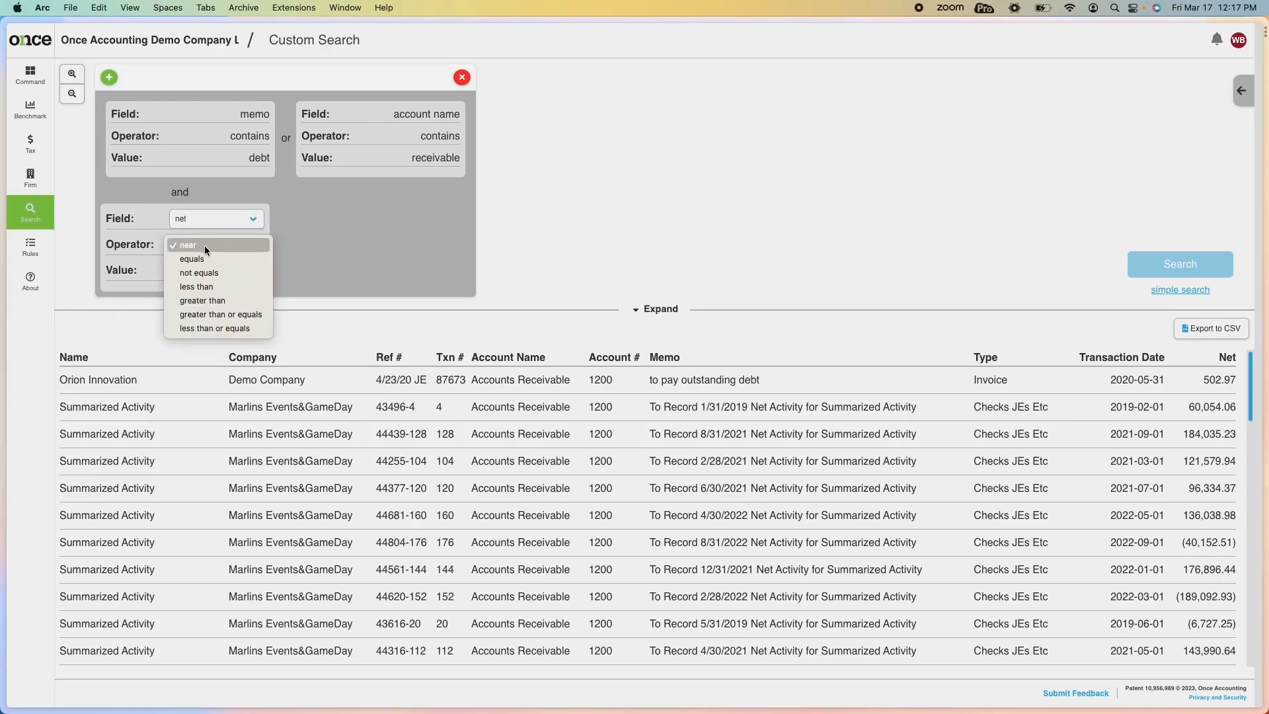
{"action": "left_click", "coordinate": [210, 301]}
{"action": "left_click", "coordinate": [211, 272]}
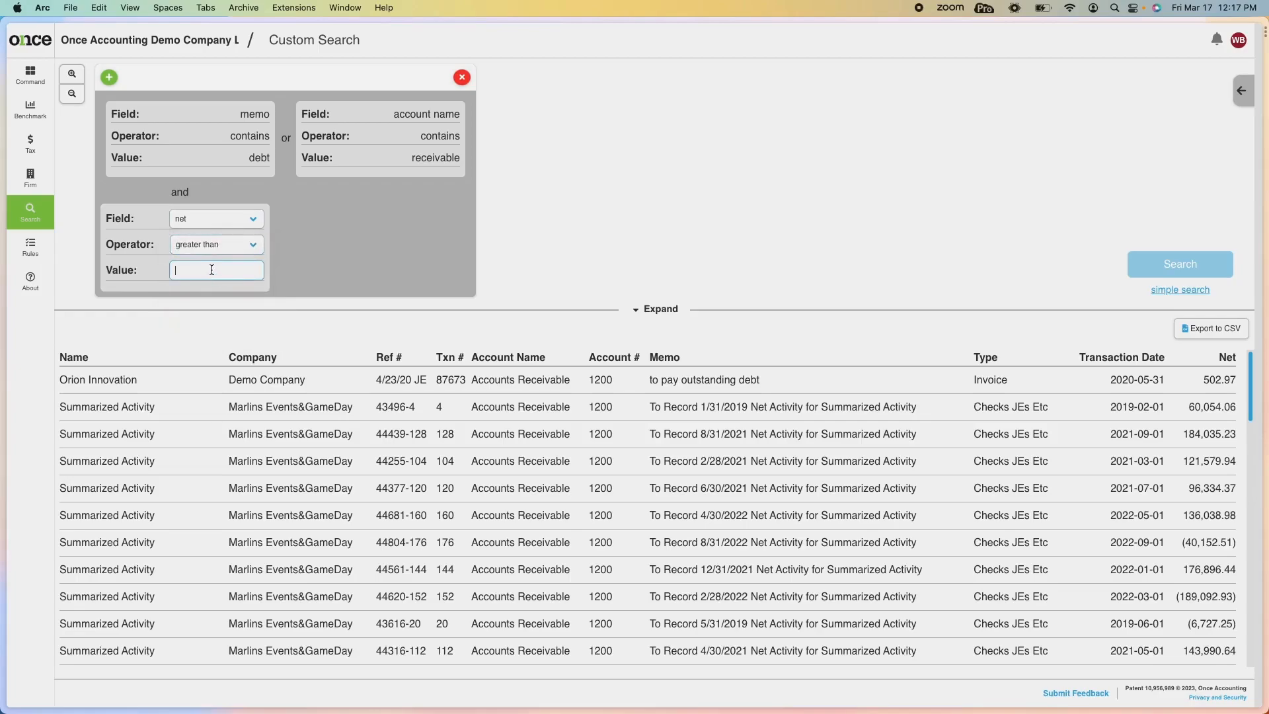
{"action": "type", "text": "100000"}
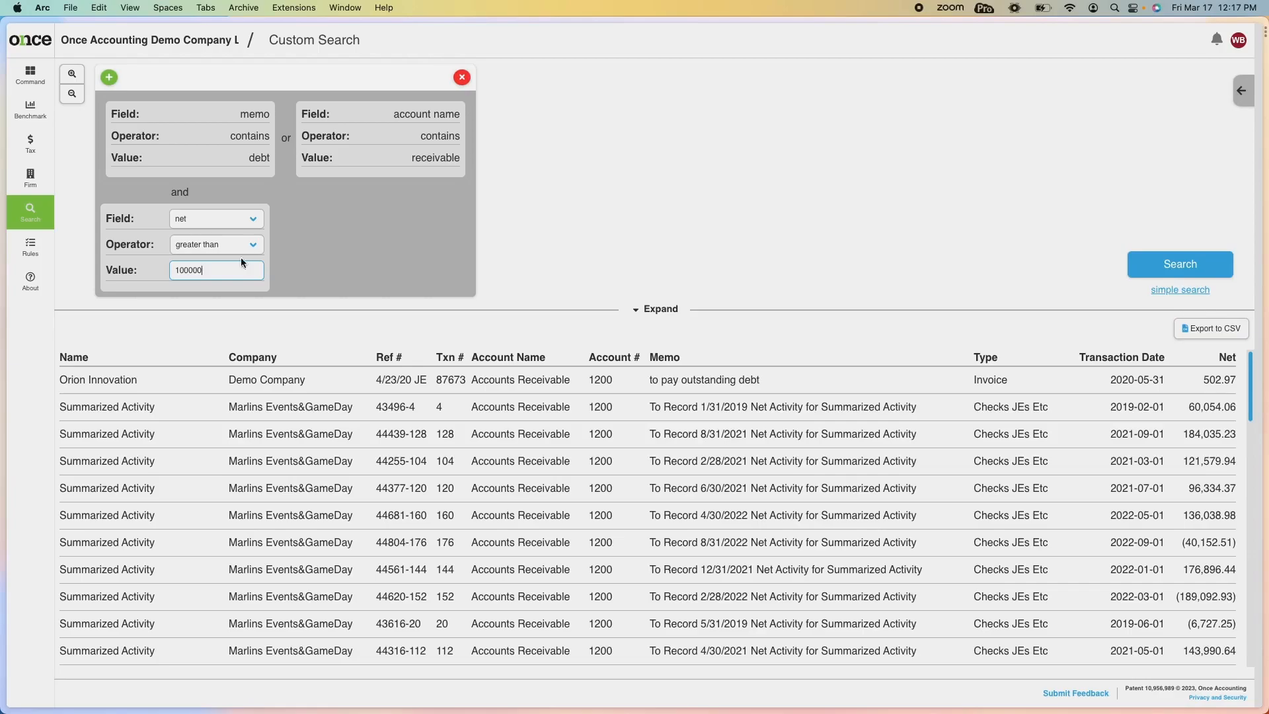
Run the three-condition search and look through the matching transactions.
{"action": "left_click", "coordinate": [1162, 267]}
{"action": "left_click", "coordinate": [1160, 264]}
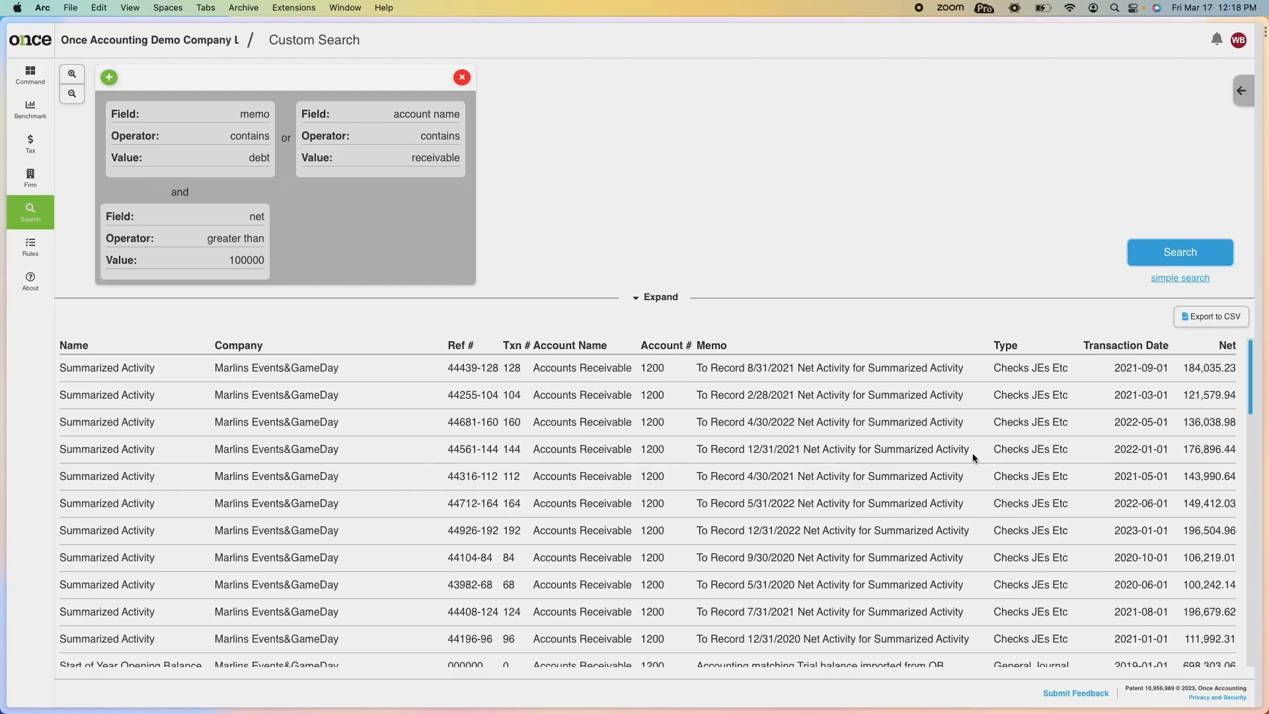
{"action": "scroll", "coordinate": [1200, 535], "scroll_direction": "down", "scroll_amount": 5}
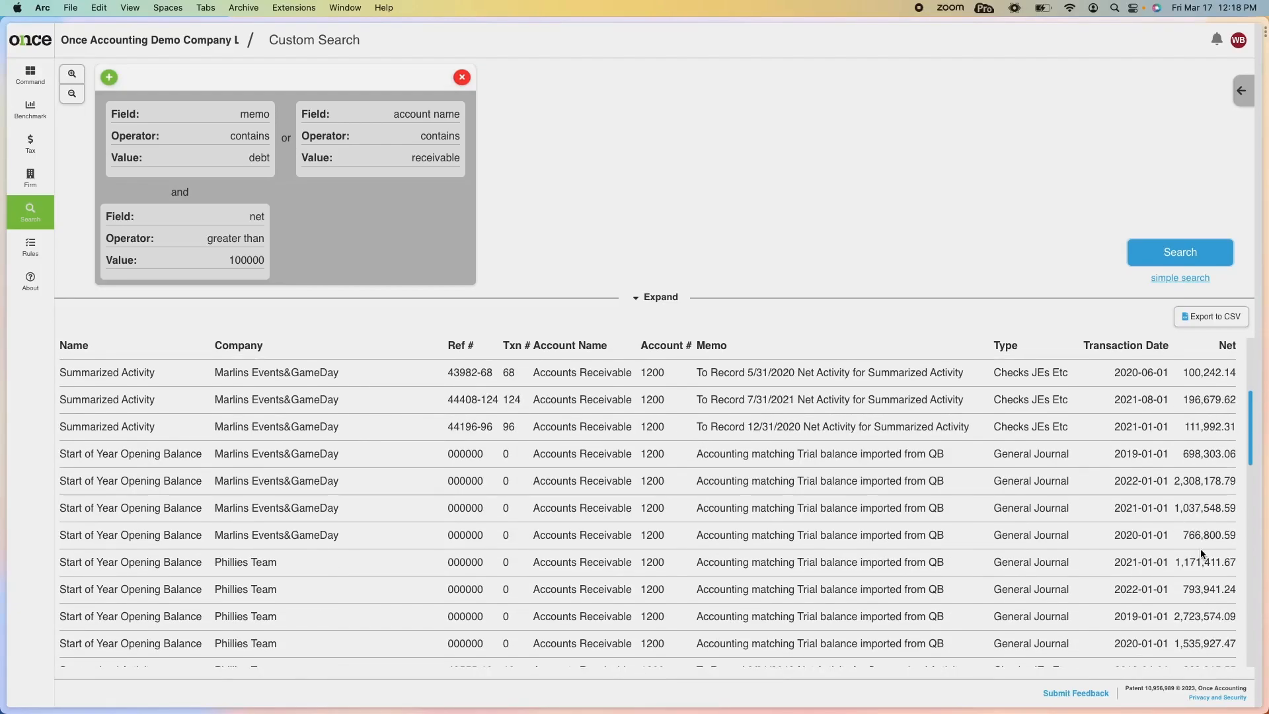
{"action": "scroll", "coordinate": [976, 530], "scroll_direction": "up", "scroll_amount": 10}
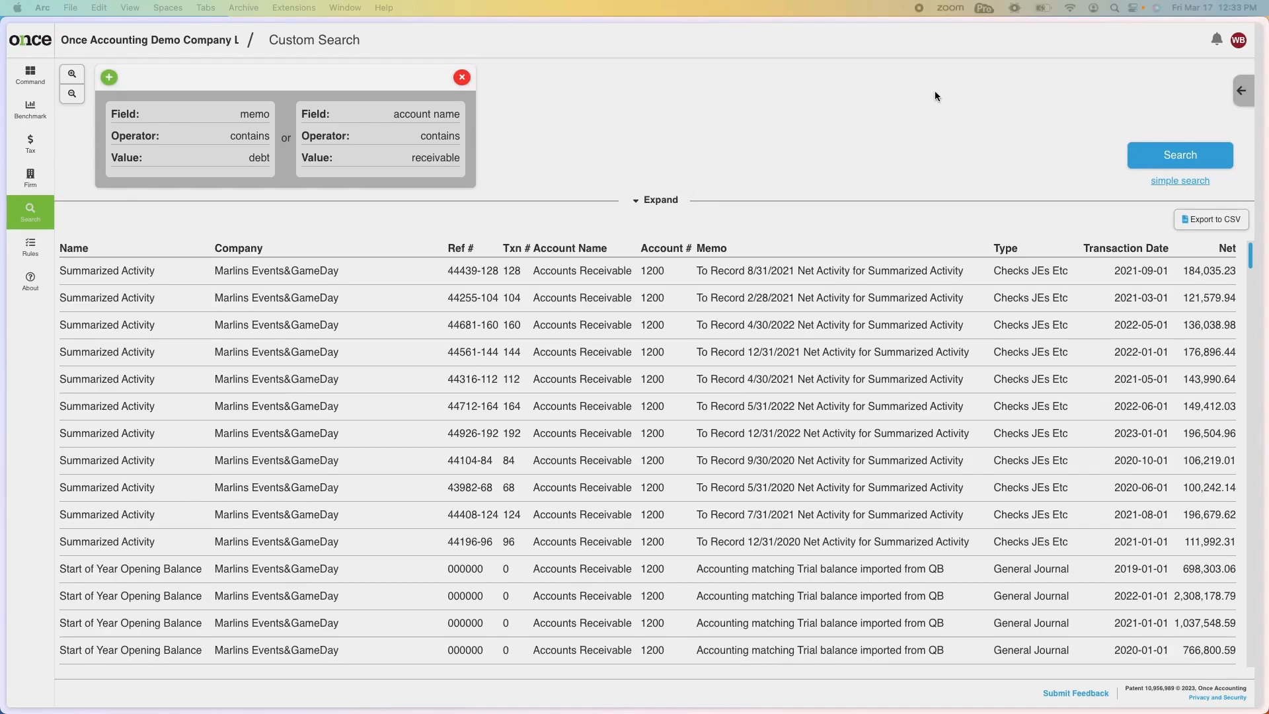
Open the saved searches pane and examine the favorites and the history of recent searches.
{"action": "left_click", "coordinate": [1237, 95]}
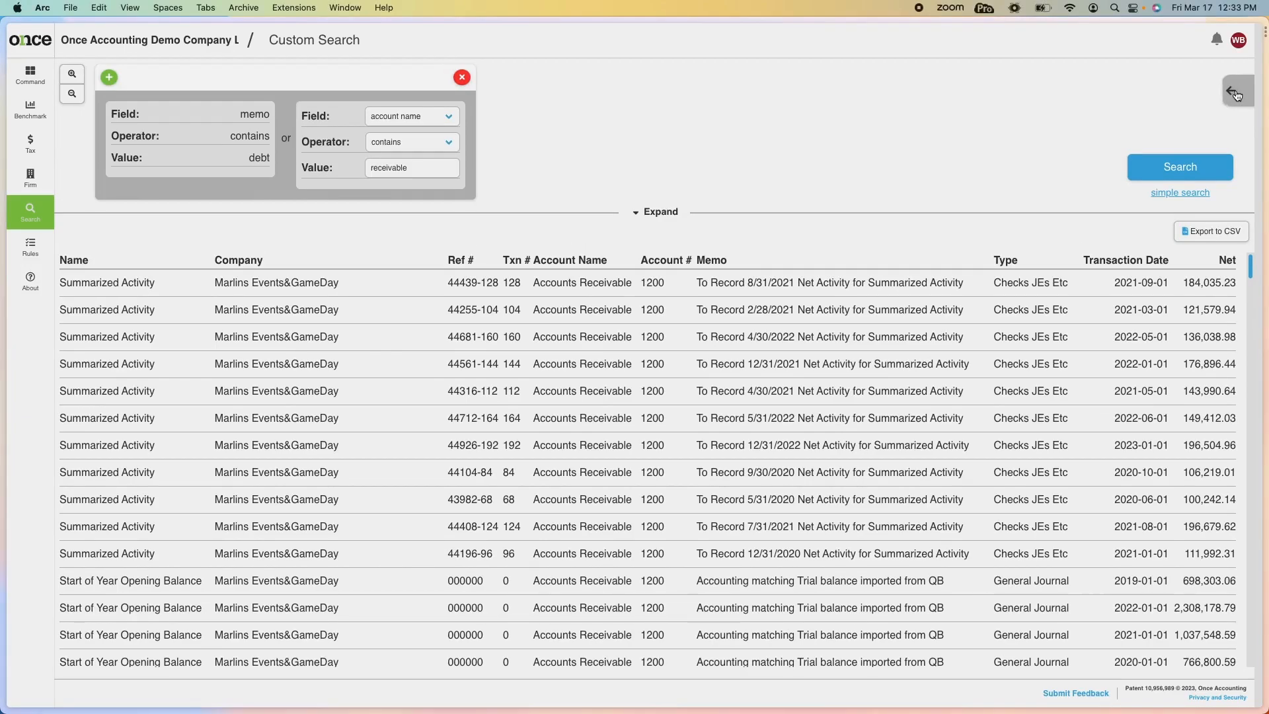
{"action": "left_click", "coordinate": [1237, 95]}
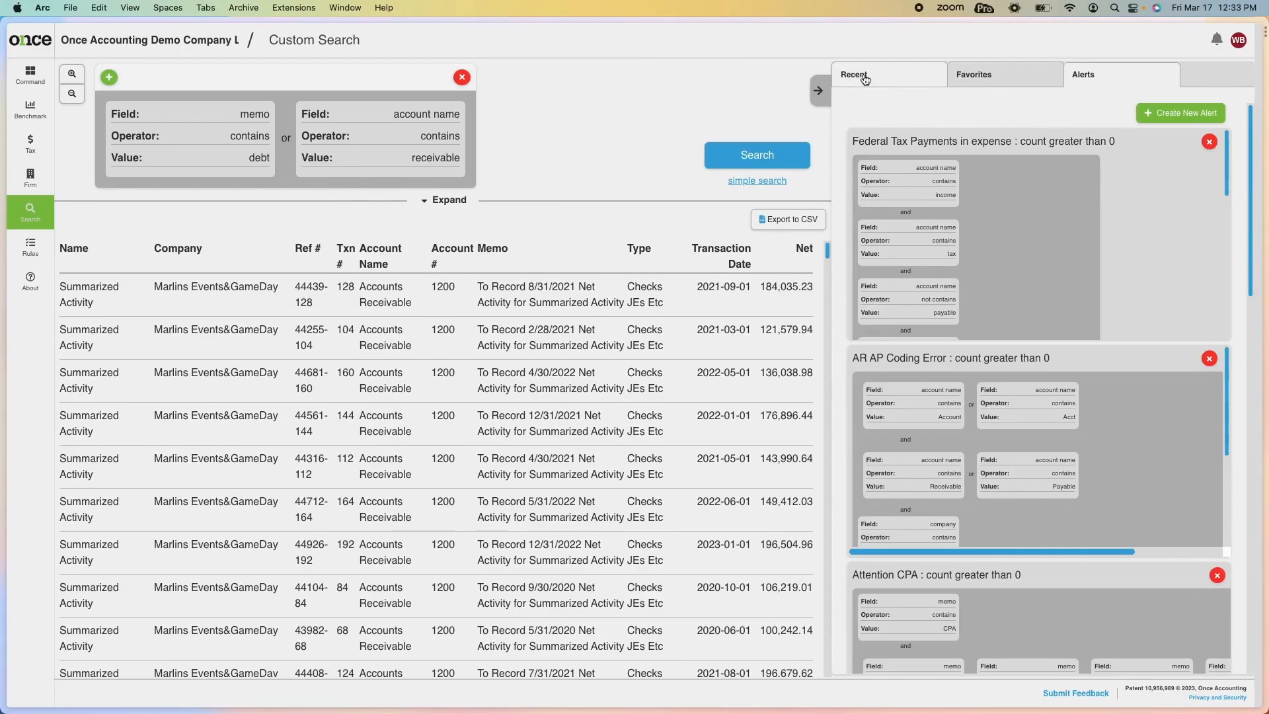
{"action": "left_click", "coordinate": [998, 74]}
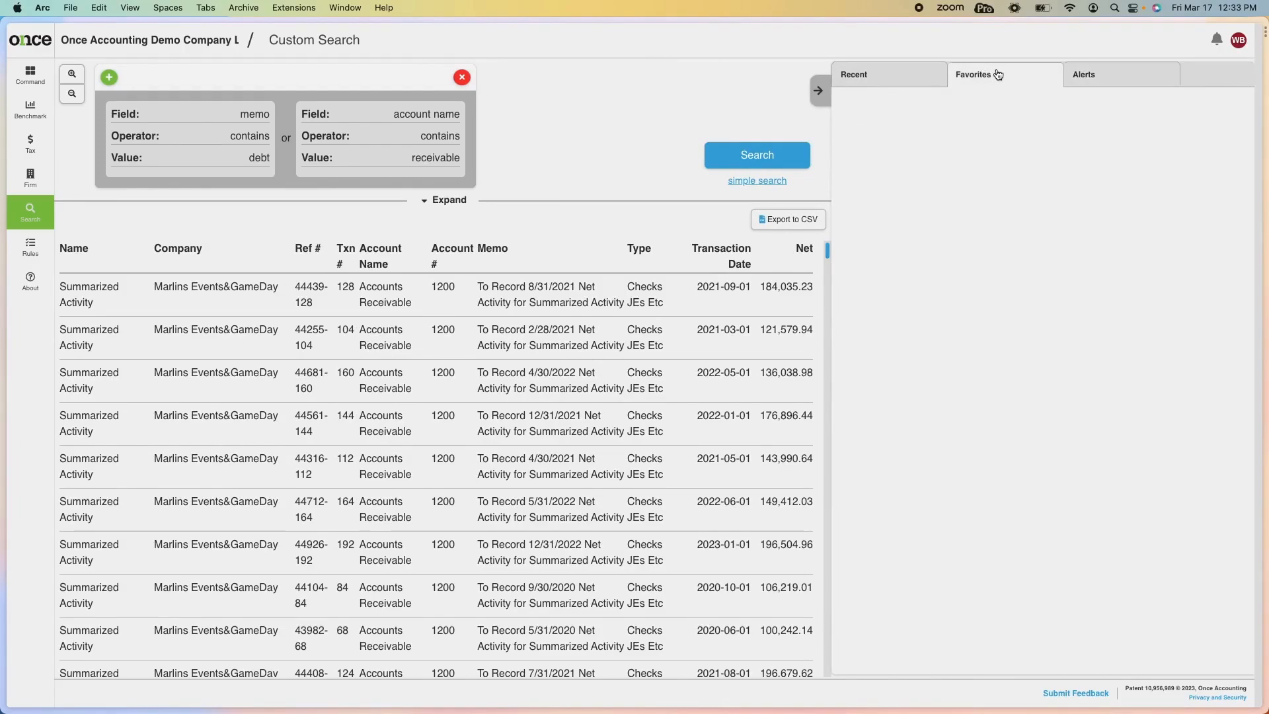
{"action": "left_click", "coordinate": [870, 78]}
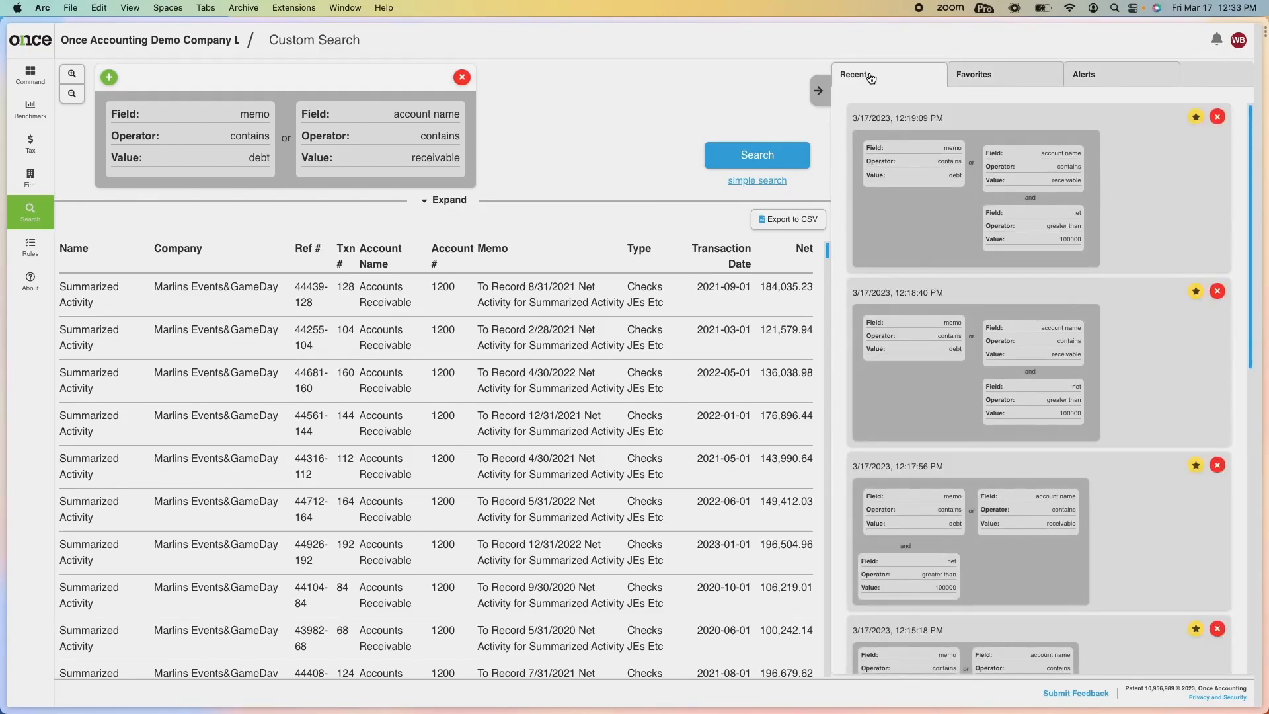
{"action": "scroll", "coordinate": [1017, 257], "scroll_direction": "down", "scroll_amount": 10}
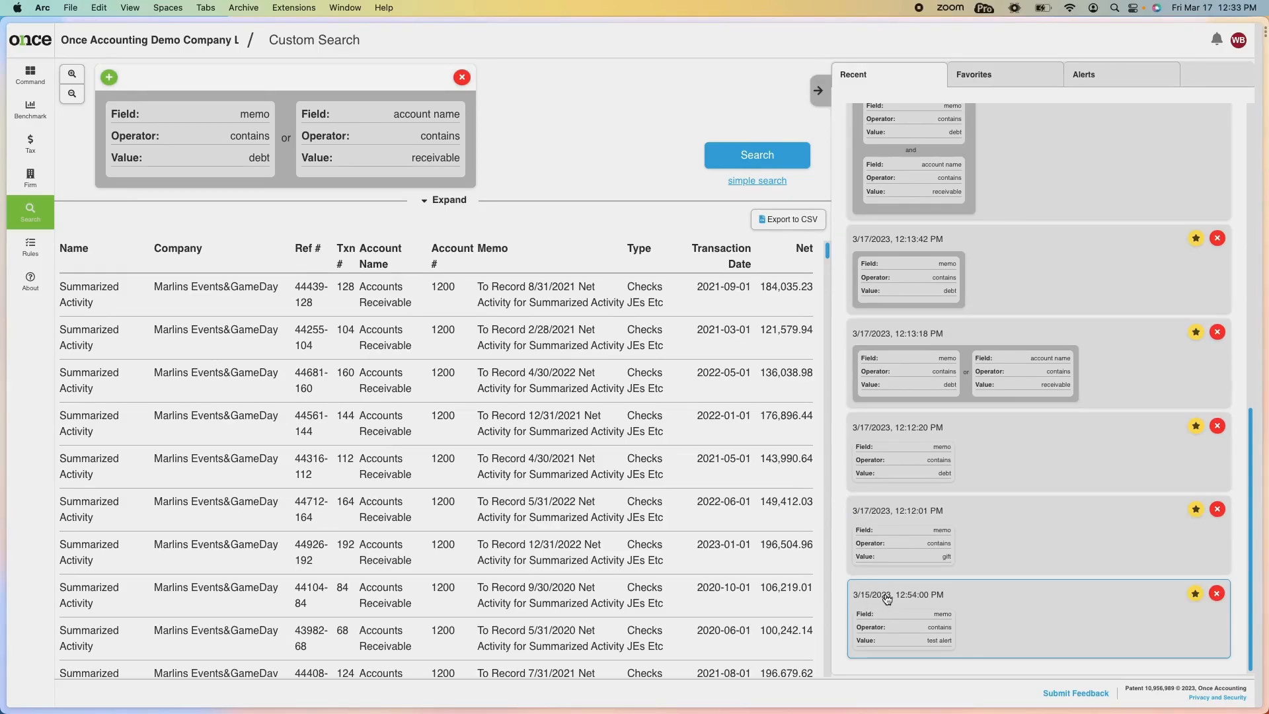
{"action": "scroll", "coordinate": [927, 487], "scroll_direction": "up", "scroll_amount": 1}
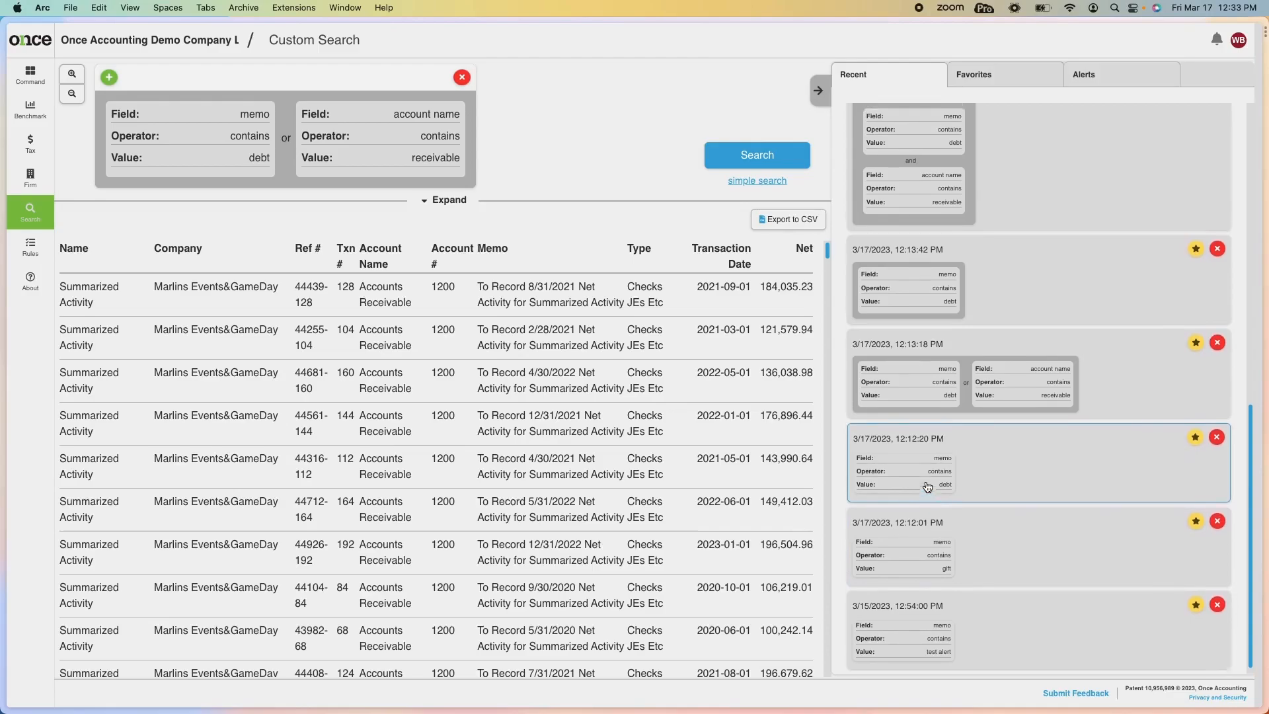
{"action": "scroll", "coordinate": [930, 360], "scroll_direction": "up", "scroll_amount": 5}
{"action": "scroll", "coordinate": [932, 362], "scroll_direction": "up", "scroll_amount": 5}
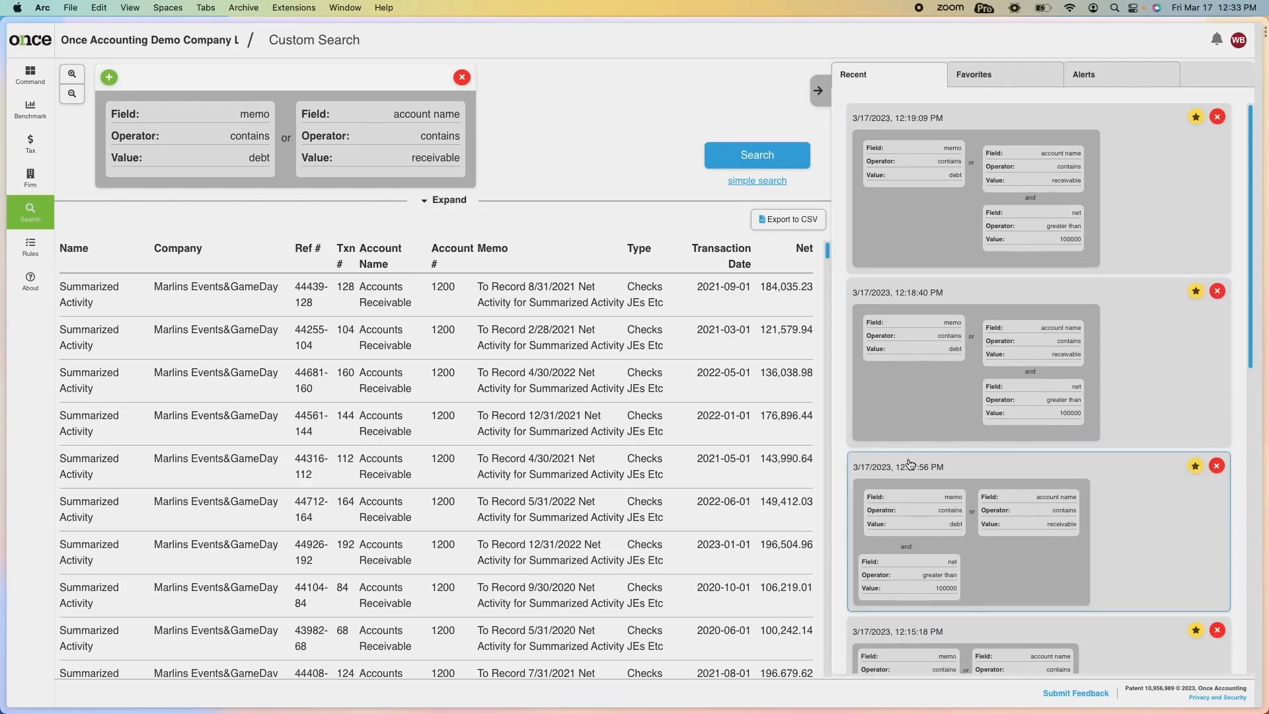
Save the recent search from 3/17/2023, 12:17:56 PM as a favorite named "Demo Search".
{"action": "scroll", "coordinate": [972, 488], "scroll_direction": "down", "scroll_amount": 1}
{"action": "scroll", "coordinate": [972, 487], "scroll_direction": "down", "scroll_amount": 5}
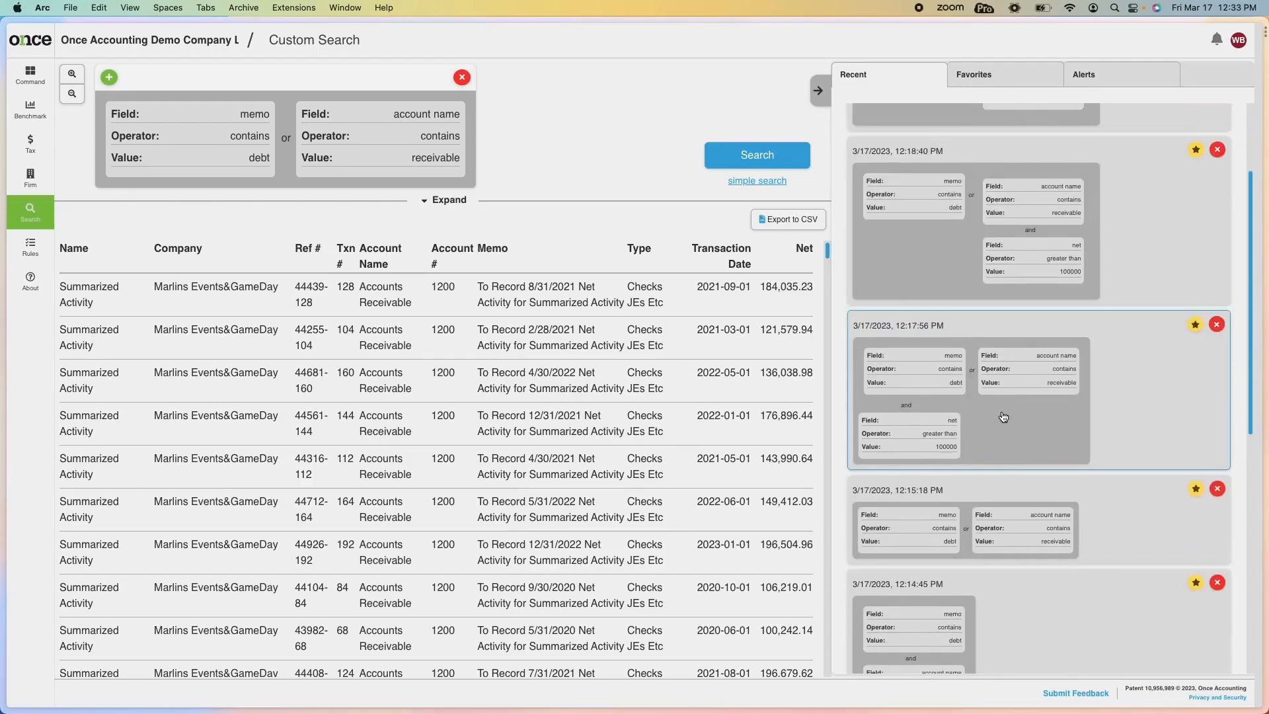
{"action": "left_click", "coordinate": [1195, 327]}
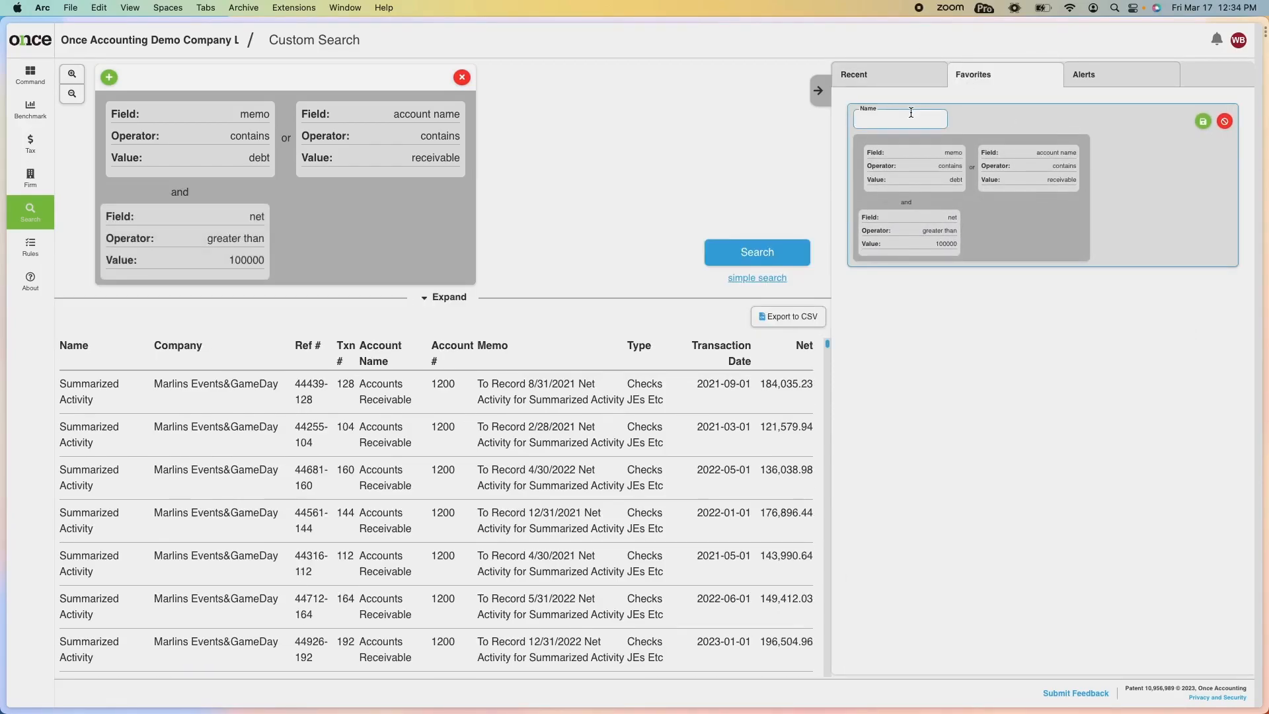
{"action": "type", "text": "Demo Search"}
{"action": "left_click", "coordinate": [1204, 120]}
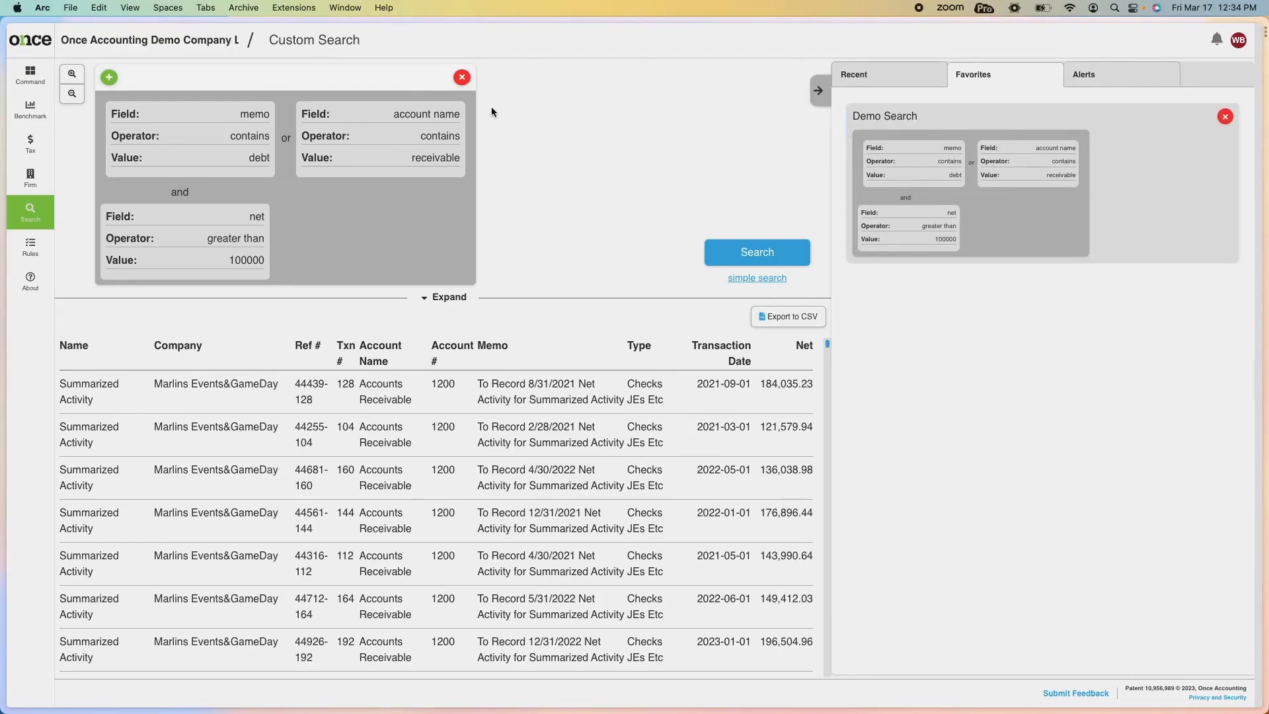
Remove the account name, memo and net conditions from the search builder one after another.
{"action": "left_click", "coordinate": [461, 78]}
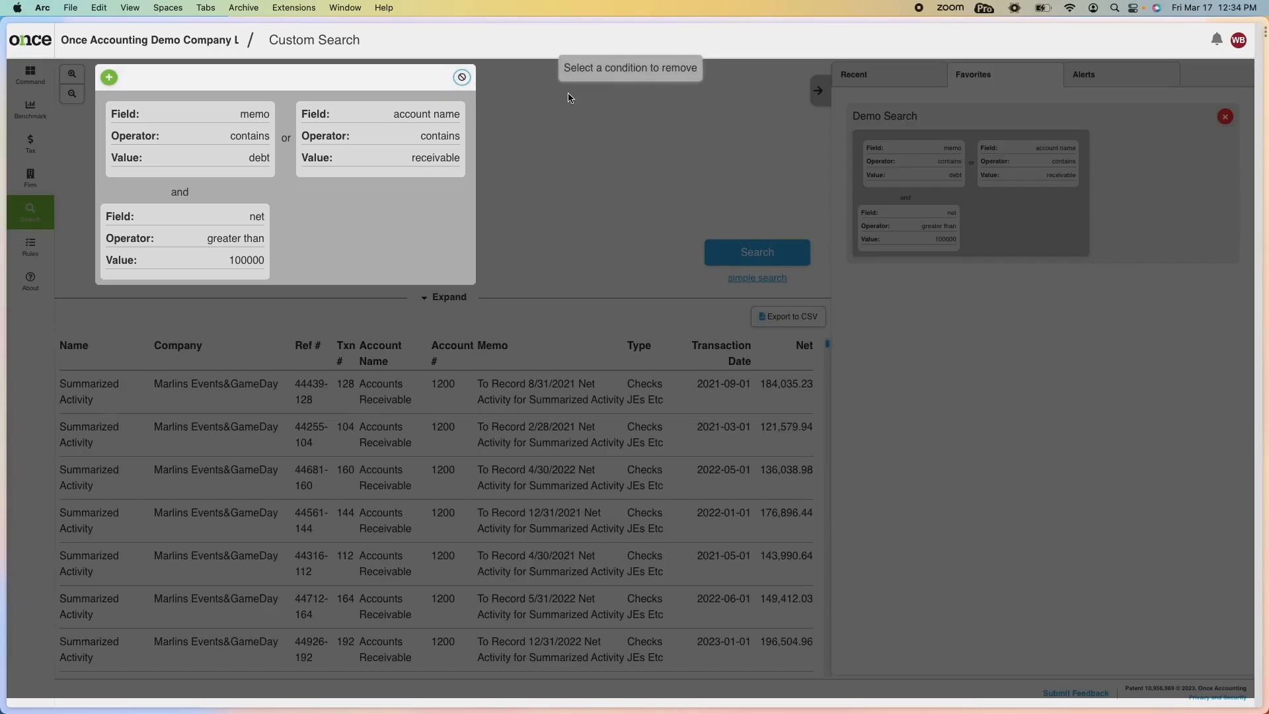
{"action": "left_click", "coordinate": [357, 126]}
{"action": "left_click", "coordinate": [261, 77]}
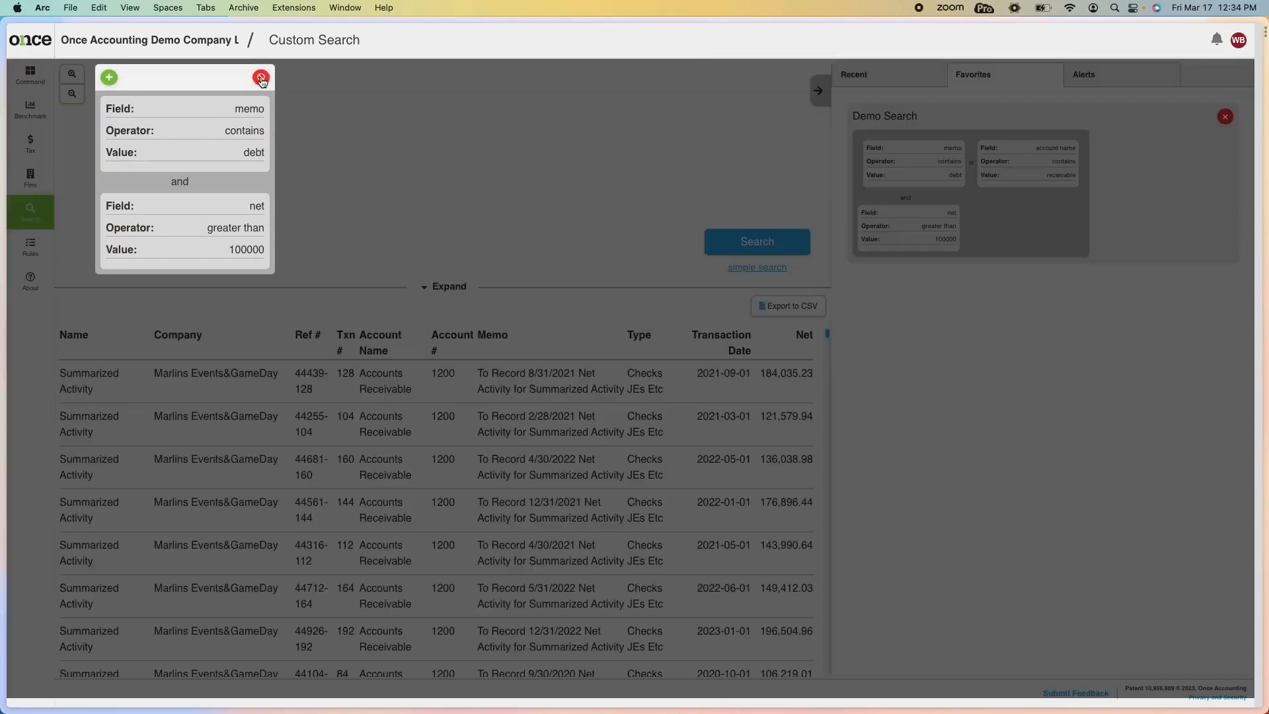
{"action": "left_click", "coordinate": [202, 171]}
{"action": "left_click", "coordinate": [251, 77]}
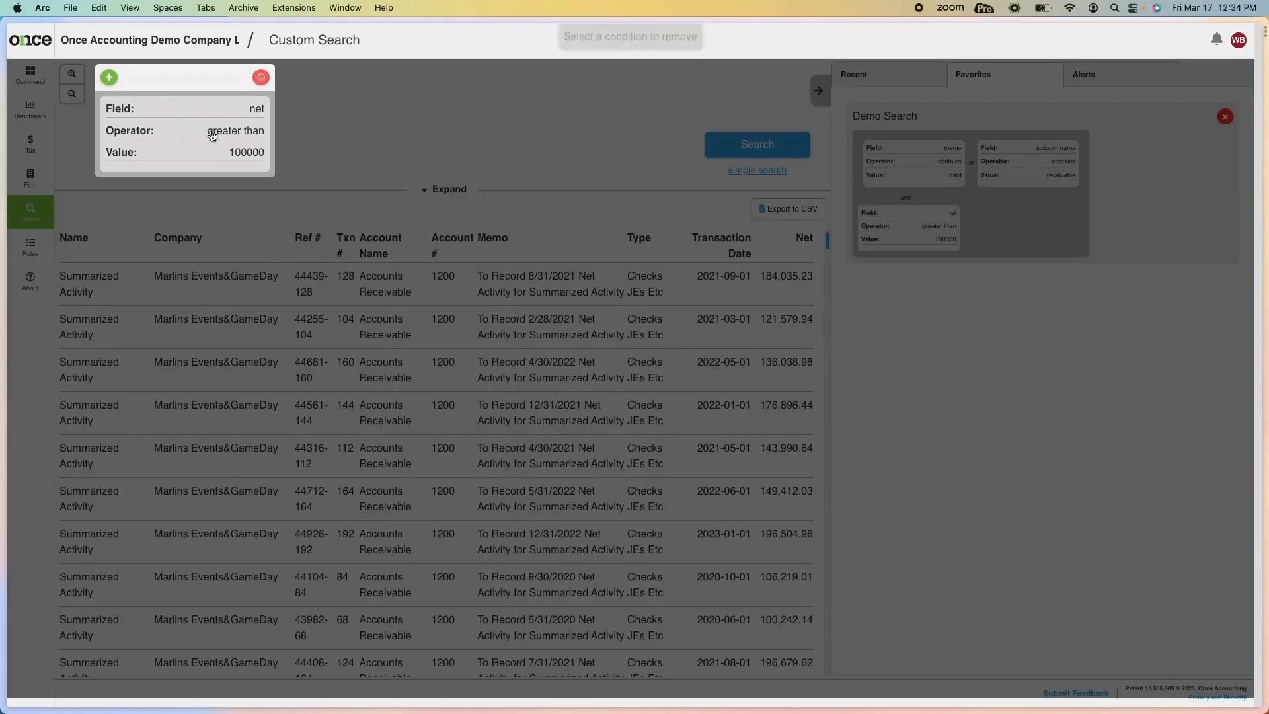
{"action": "left_click", "coordinate": [239, 131]}
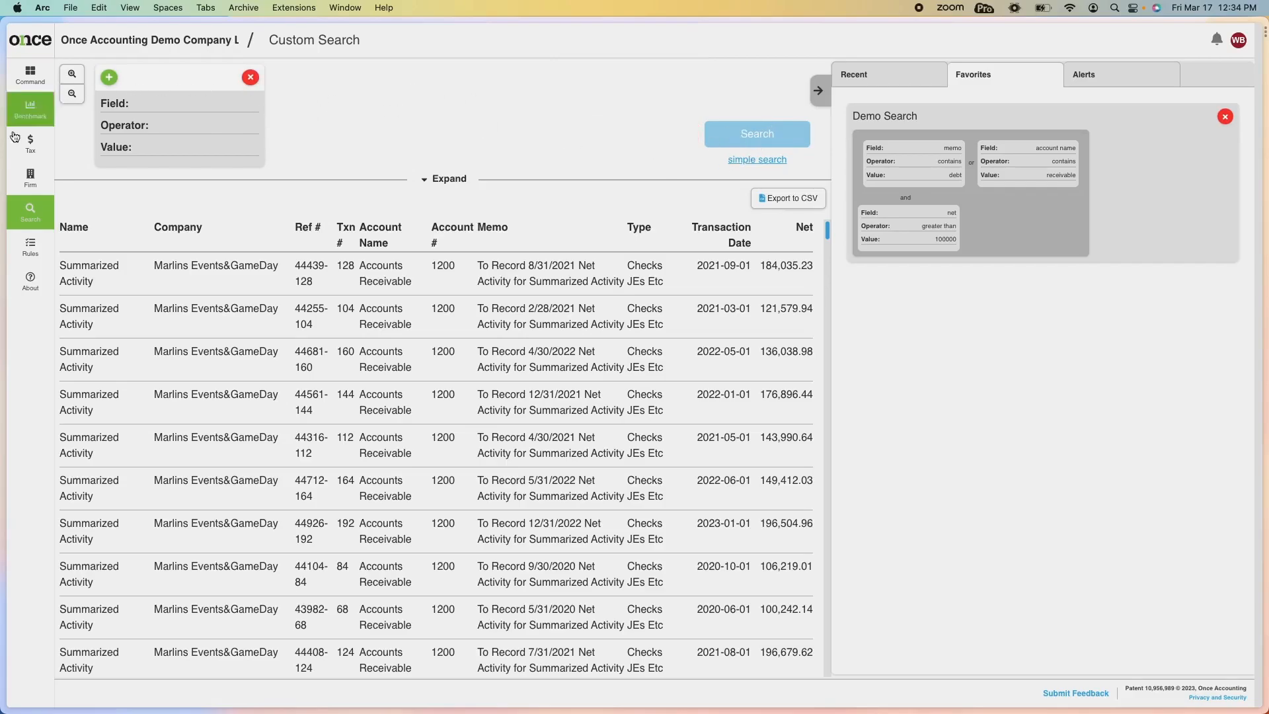
{"action": "left_click", "coordinate": [250, 77]}
{"action": "left_click", "coordinate": [446, 91]}
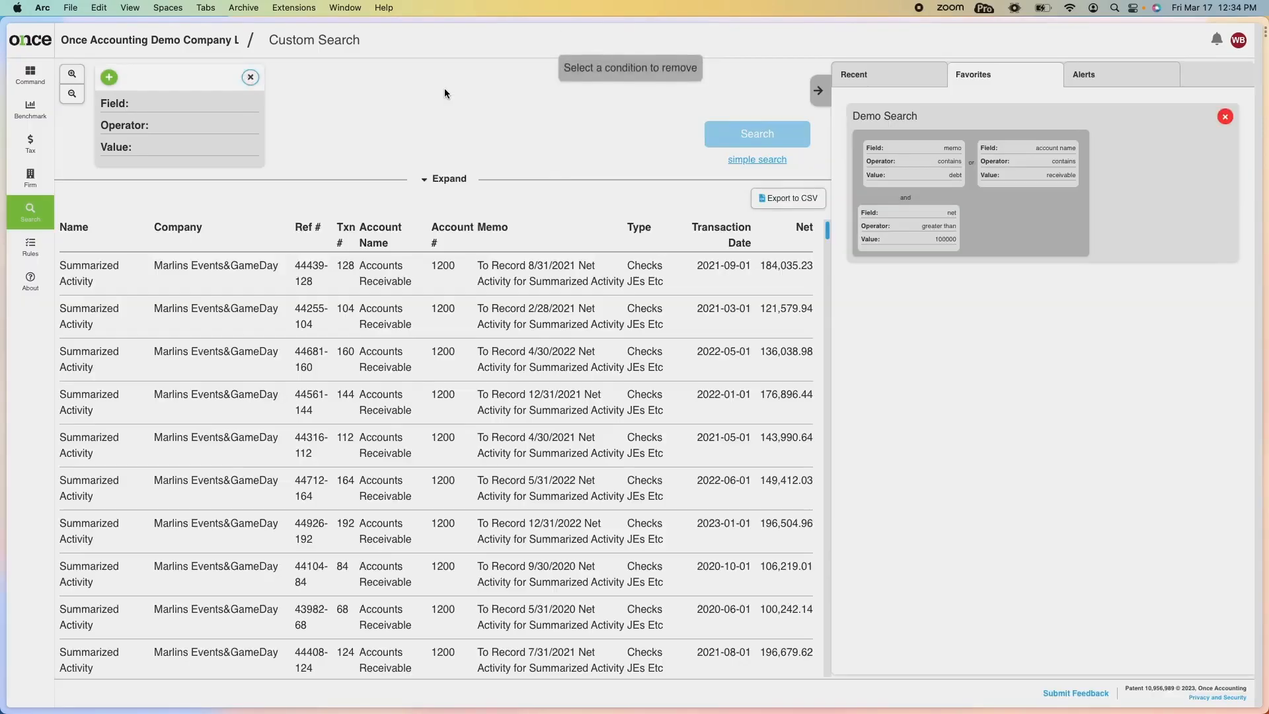
Load the "Demo Search" favorite into the search builder and run it.
{"action": "left_click", "coordinate": [1061, 186]}
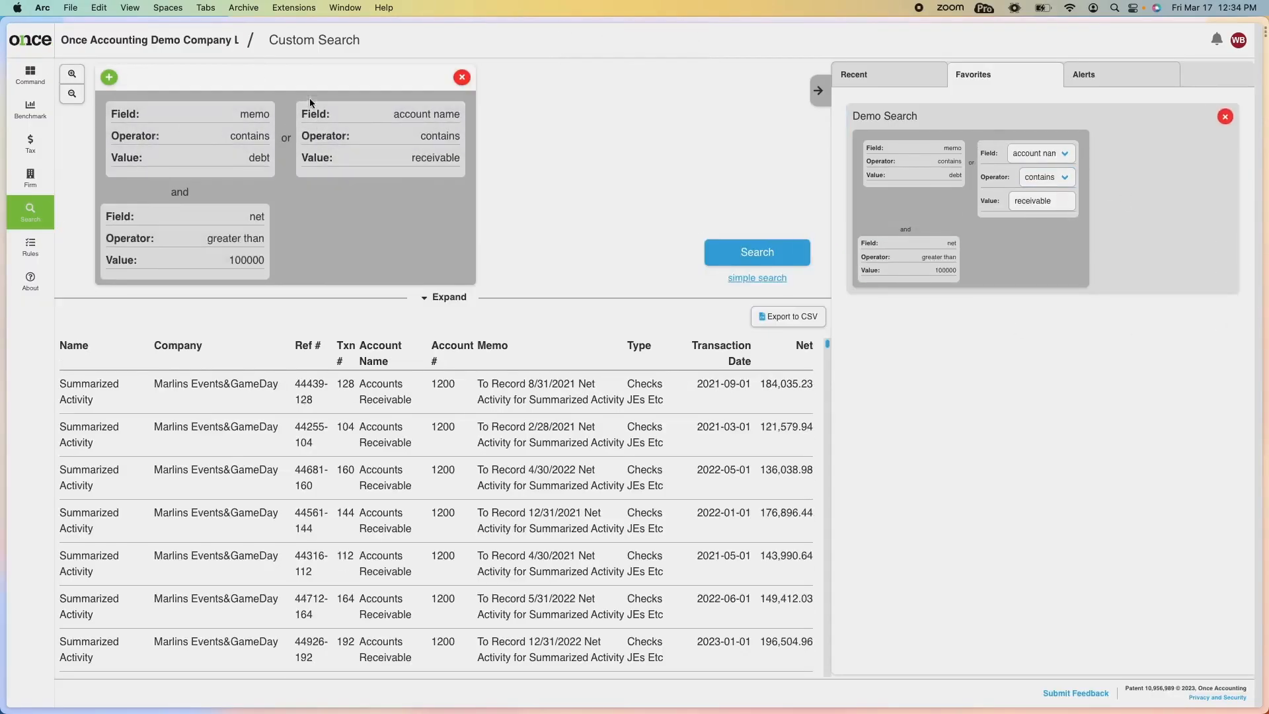
{"action": "left_click", "coordinate": [755, 254]}
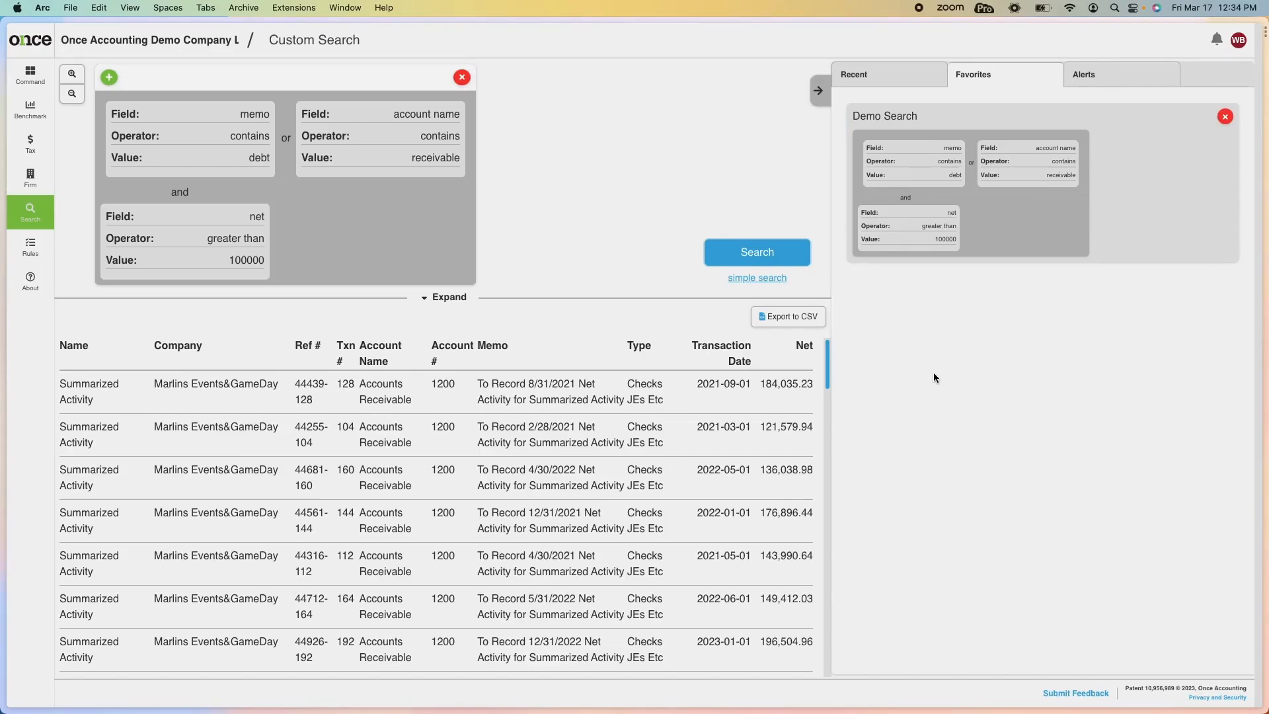
Examine the list of existing alerts and the conditions each of them is built from.
{"action": "left_click", "coordinate": [1104, 78]}
{"action": "scroll", "coordinate": [1081, 287], "scroll_direction": "down", "scroll_amount": 5}
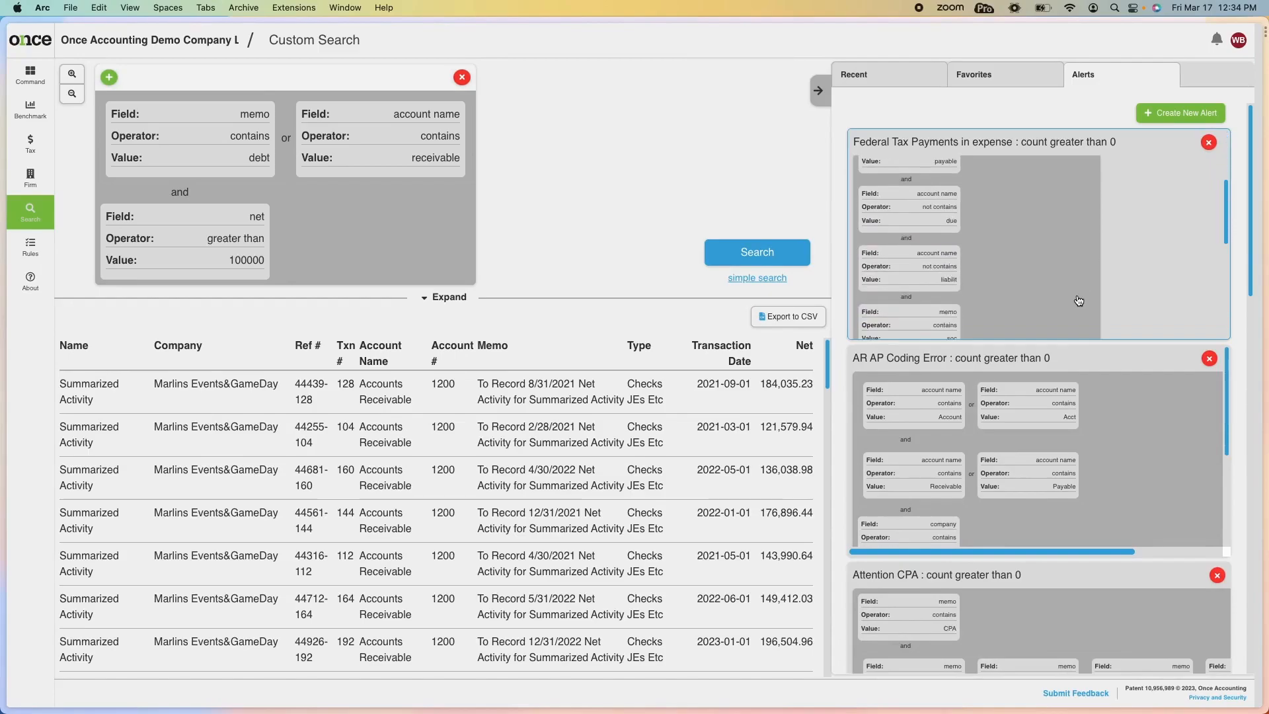
{"action": "scroll", "coordinate": [1168, 293], "scroll_direction": "down", "scroll_amount": 3}
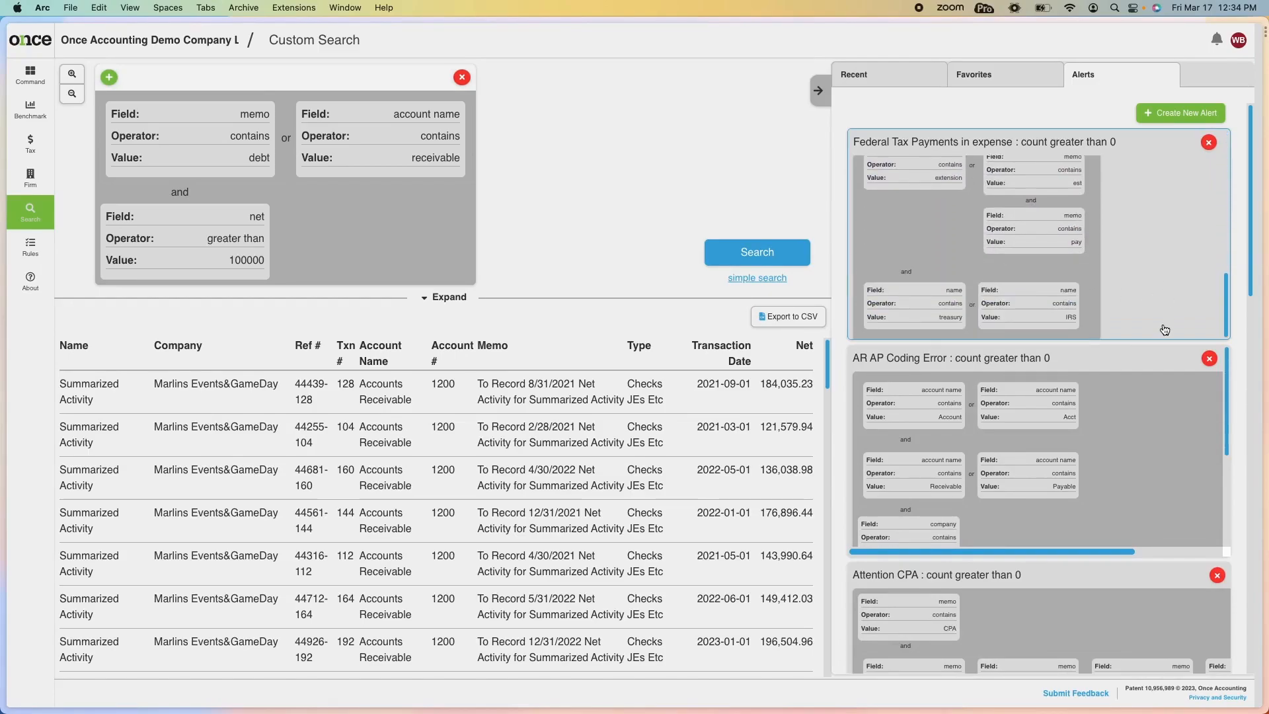
{"action": "scroll", "coordinate": [1163, 318], "scroll_direction": "down", "scroll_amount": 6}
{"action": "scroll", "coordinate": [1156, 344], "scroll_direction": "down", "scroll_amount": 2}
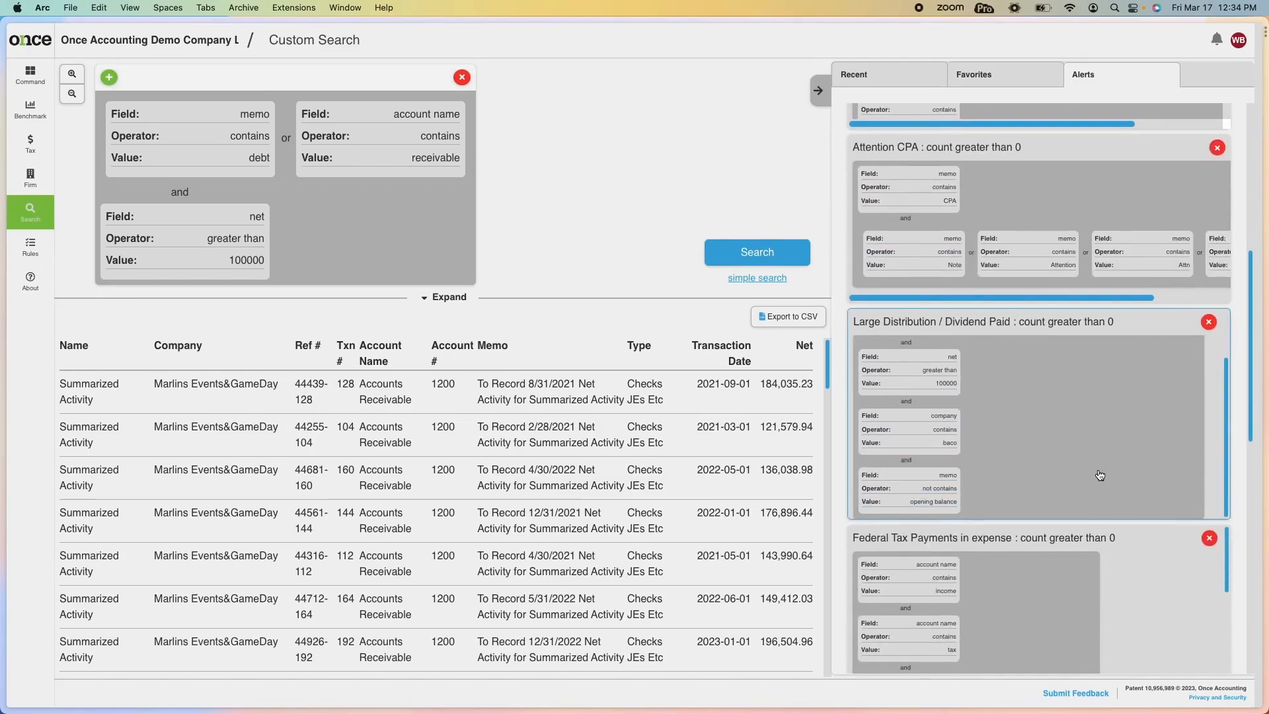
{"action": "scroll", "coordinate": [1124, 397], "scroll_direction": "down", "scroll_amount": 10}
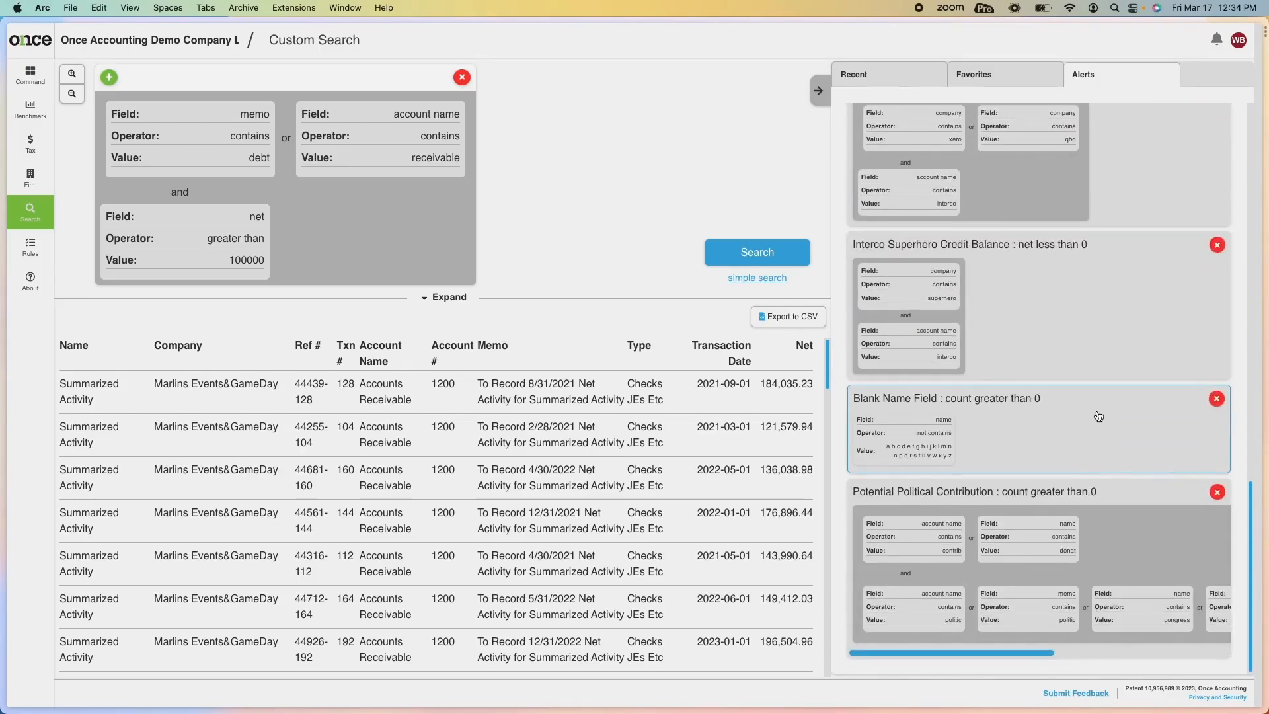
{"action": "scroll", "coordinate": [1104, 423], "scroll_direction": "up", "scroll_amount": 8}
{"action": "scroll", "coordinate": [1113, 425], "scroll_direction": "up", "scroll_amount": 6}
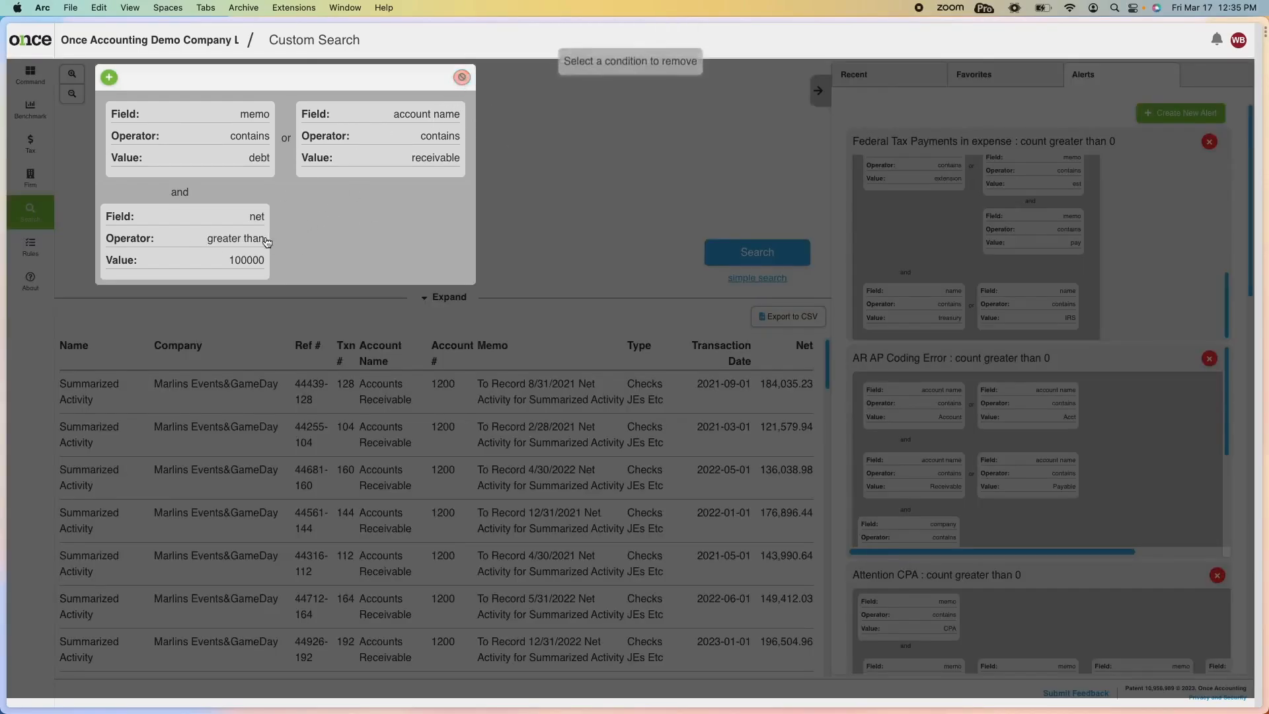
Remove the net and account name conditions from the search, keeping only the memo condition.
{"action": "left_click", "coordinate": [462, 78]}
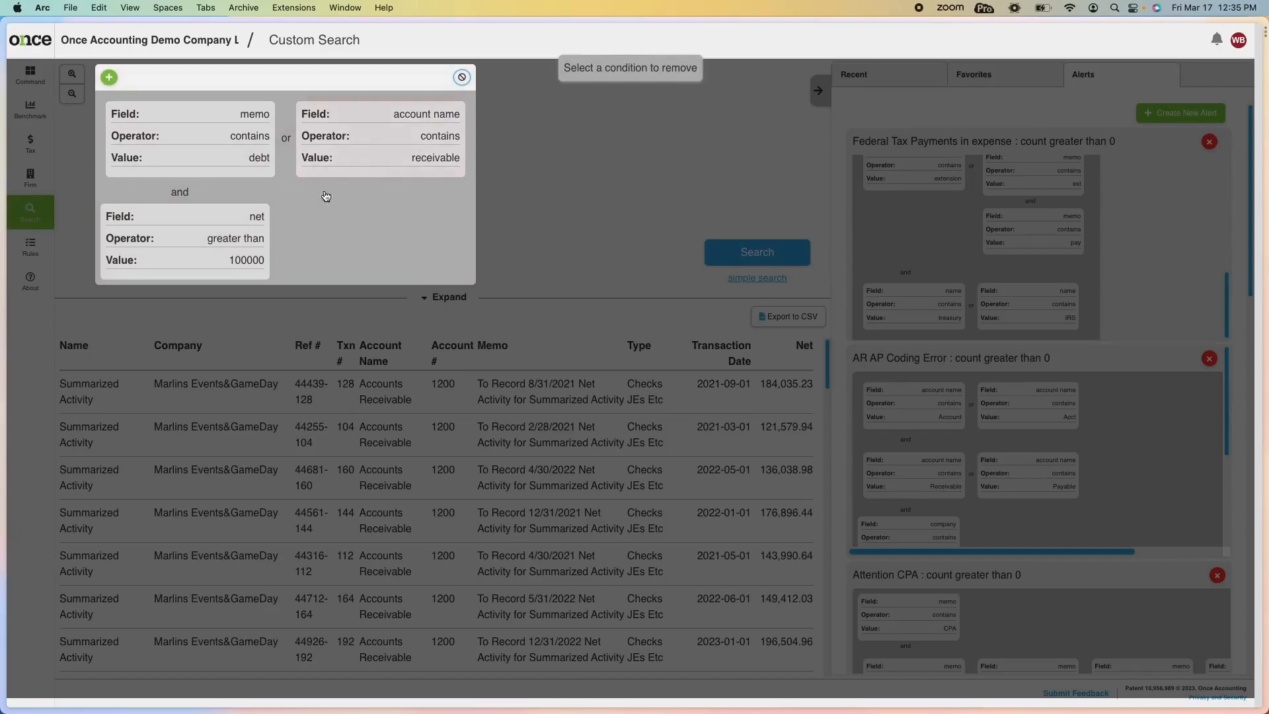
{"action": "left_click", "coordinate": [193, 242]}
{"action": "left_click", "coordinate": [462, 78]}
{"action": "left_click", "coordinate": [390, 143]}
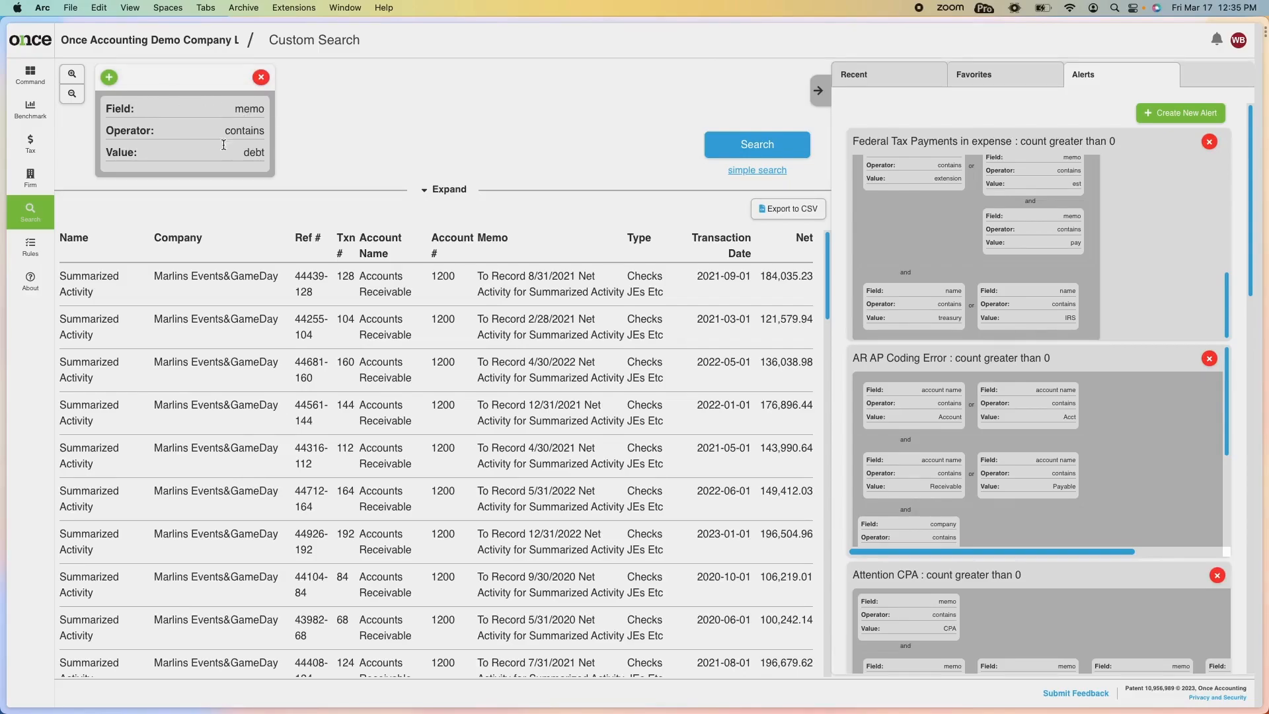
Change the memo condition's value to "test alert" and run the search.
{"action": "left_click", "coordinate": [248, 147]}
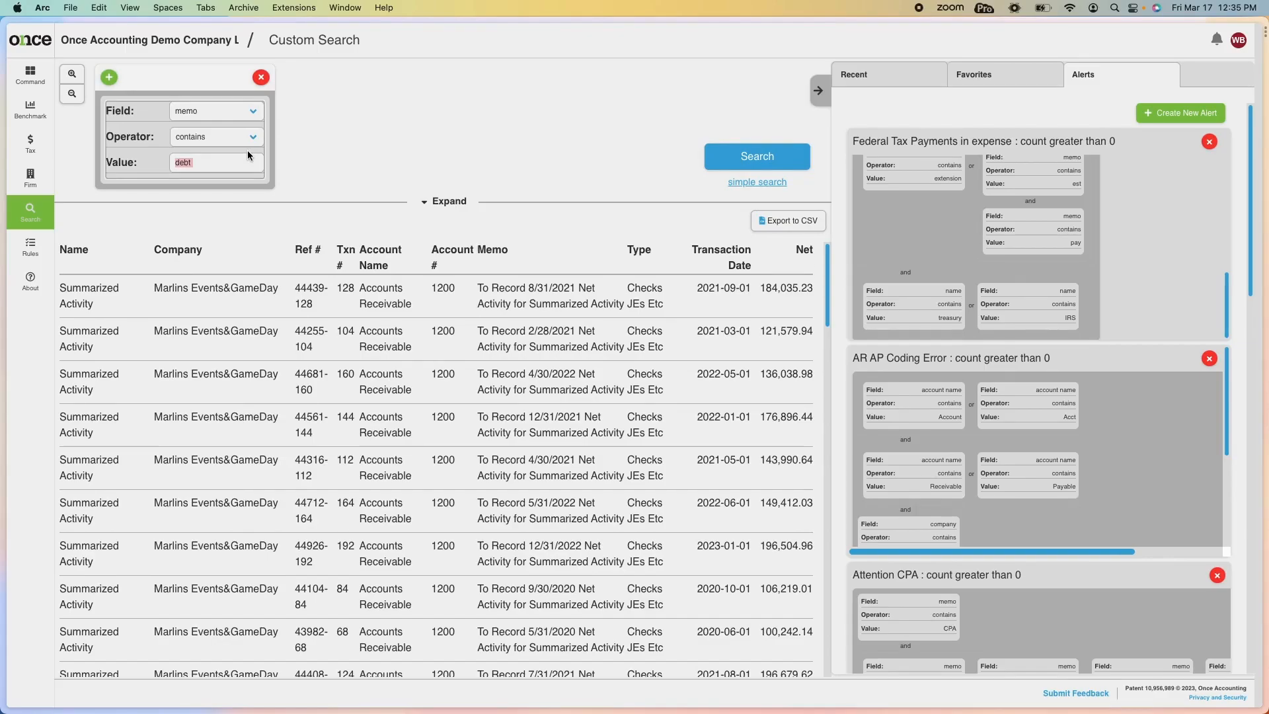
{"action": "type", "text": "te"}
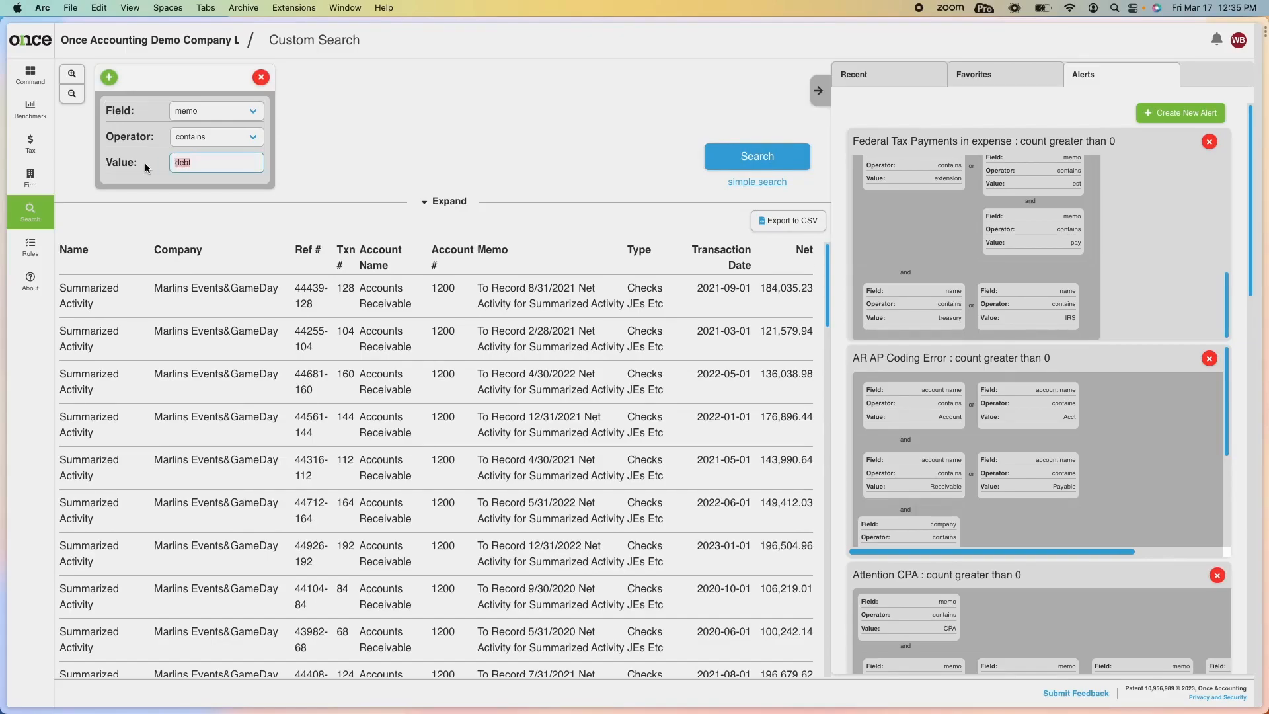
{"action": "type", "text": "st alert"}
{"action": "left_click", "coordinate": [222, 80]}
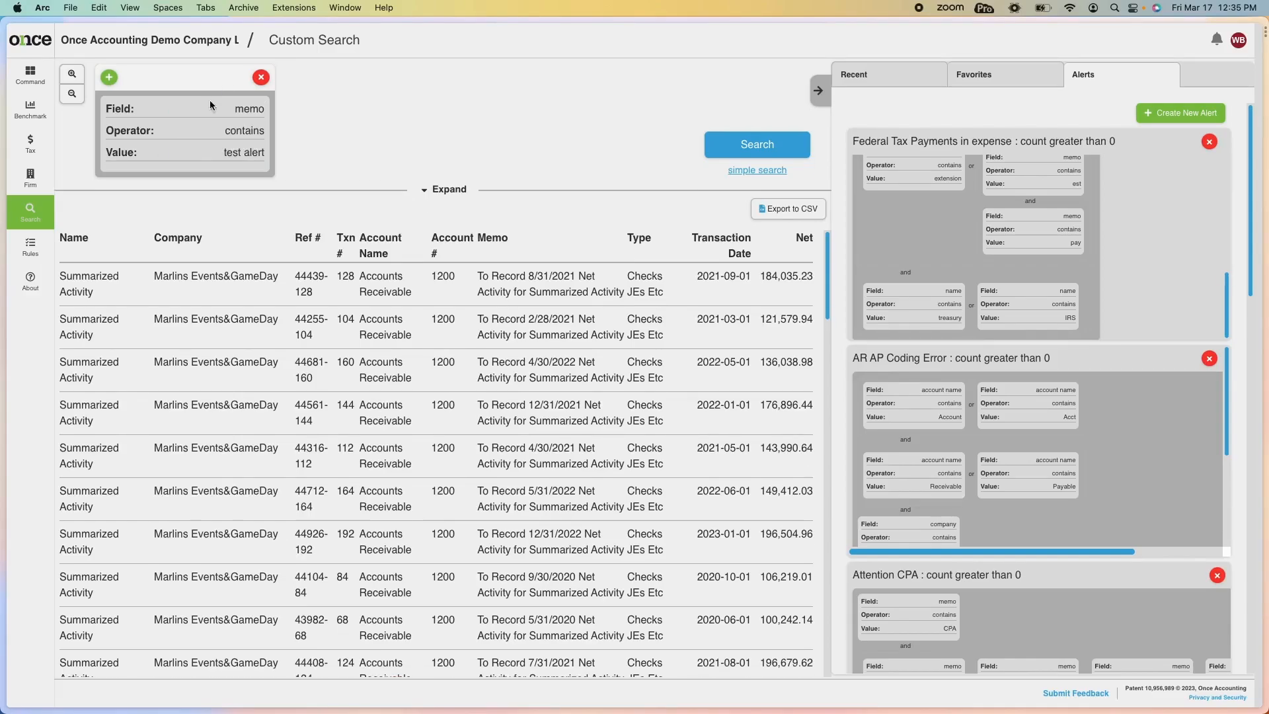
{"action": "left_click", "coordinate": [756, 147]}
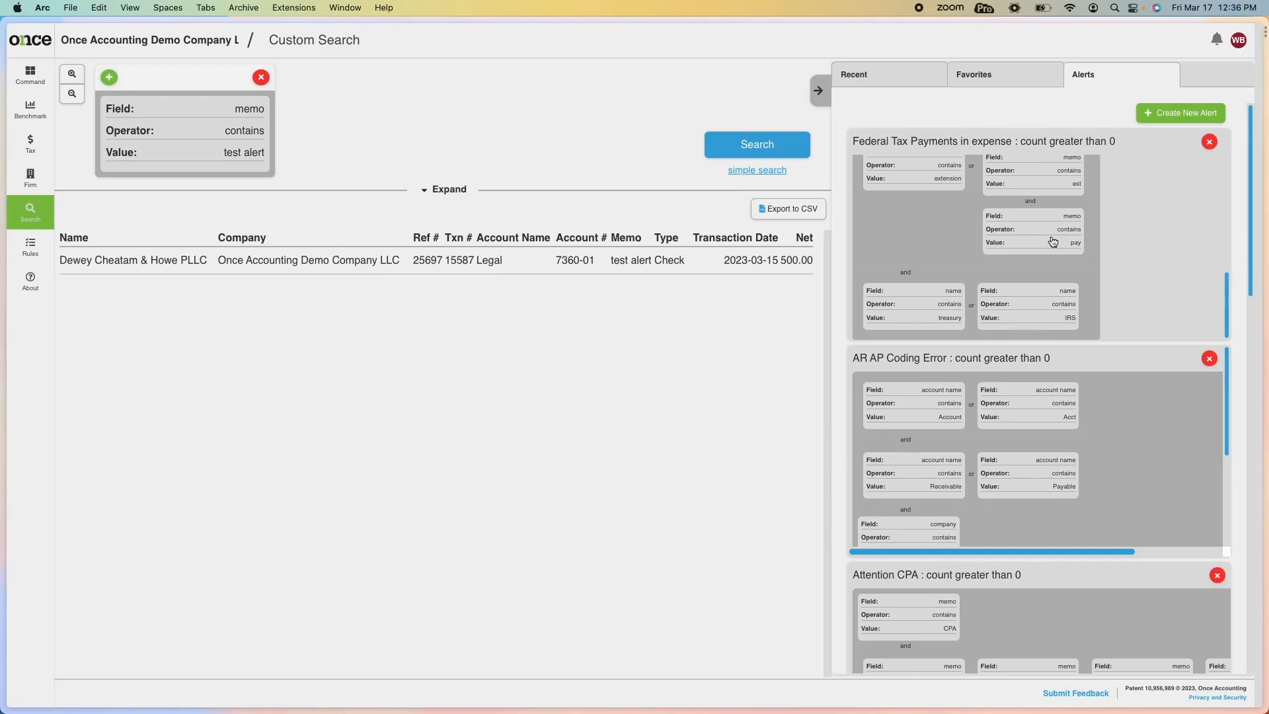
{"action": "left_click", "coordinate": [824, 97]}
{"action": "left_click", "coordinate": [1246, 91]}
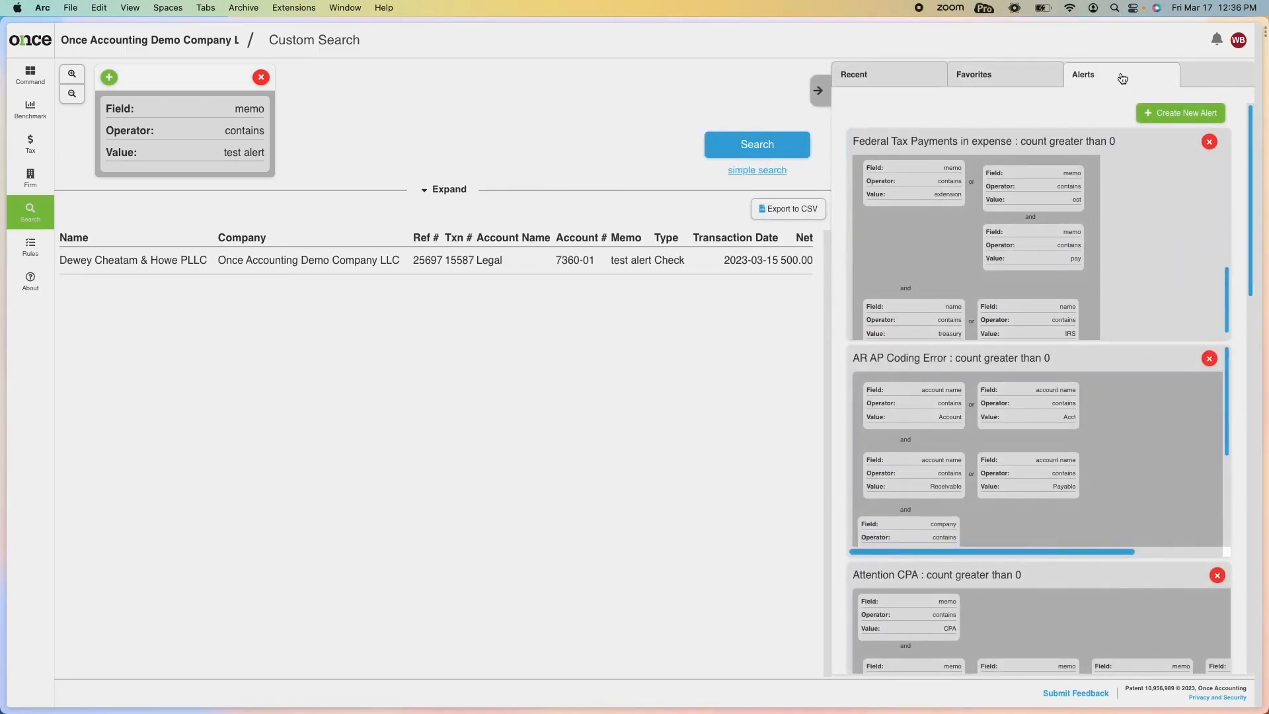
Create a new alert from this search with "Test Alert" as both its name and description.
{"action": "left_click", "coordinate": [1174, 115]}
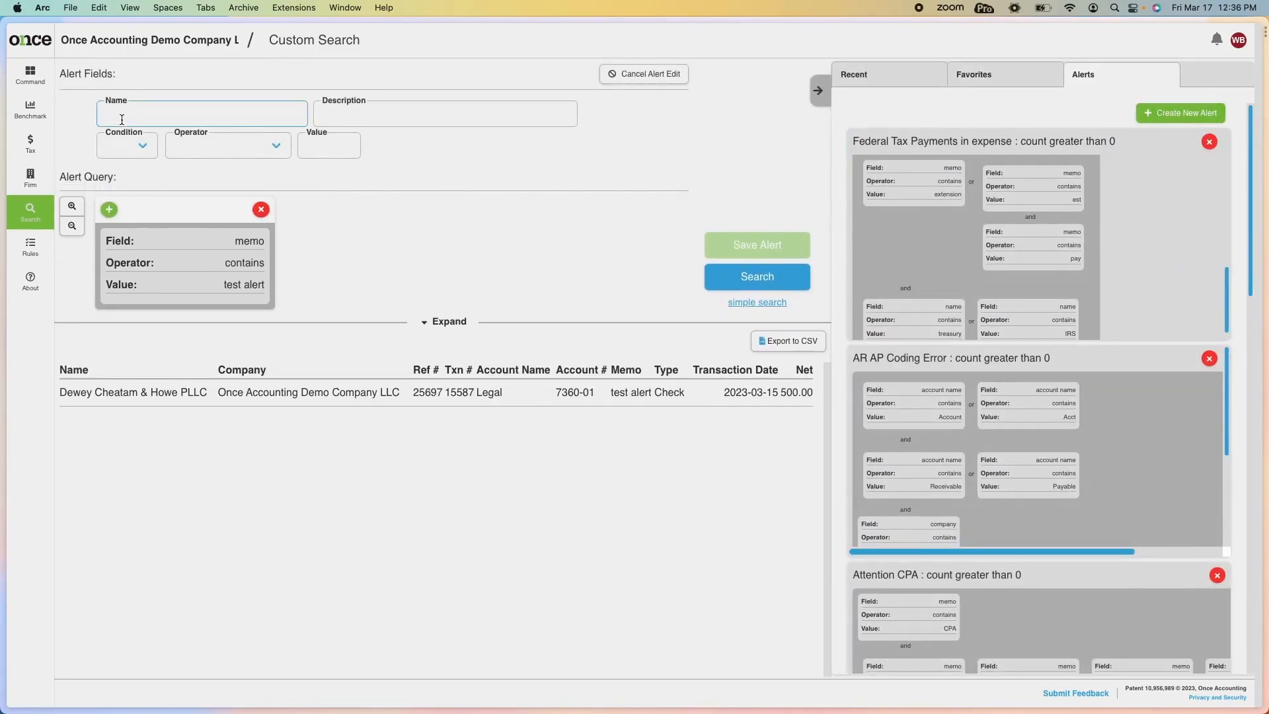
{"action": "type", "text": "Test Alert"}
{"action": "key", "text": "Tab"}
{"action": "type", "text": "Test Ale"}
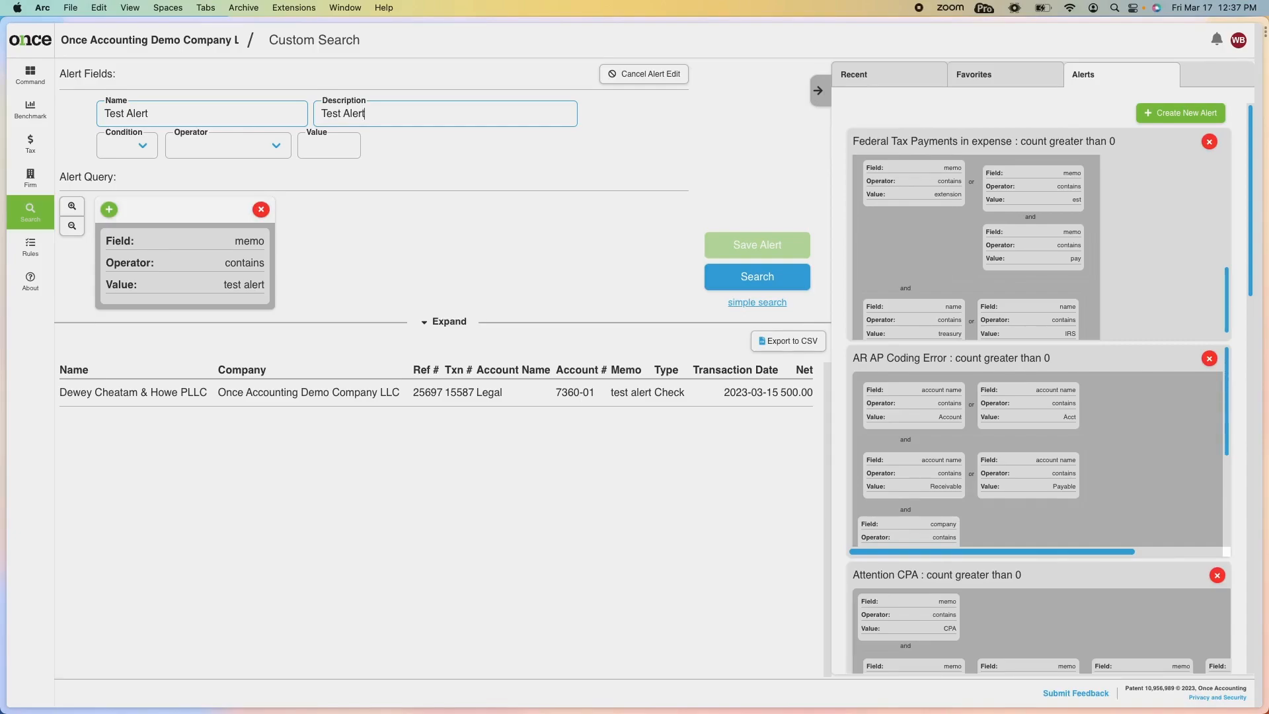
Set the alert's condition to net with the greater than operator.
{"action": "left_click", "coordinate": [132, 147]}
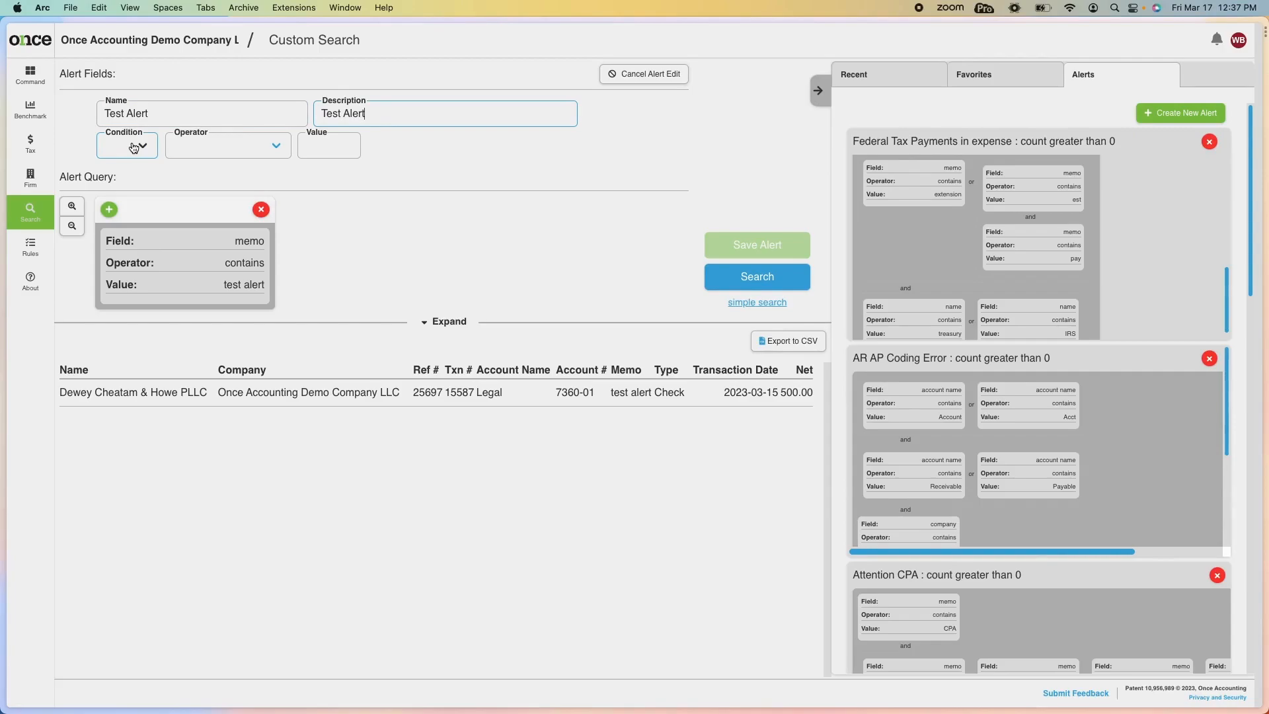
{"action": "left_click", "coordinate": [134, 148]}
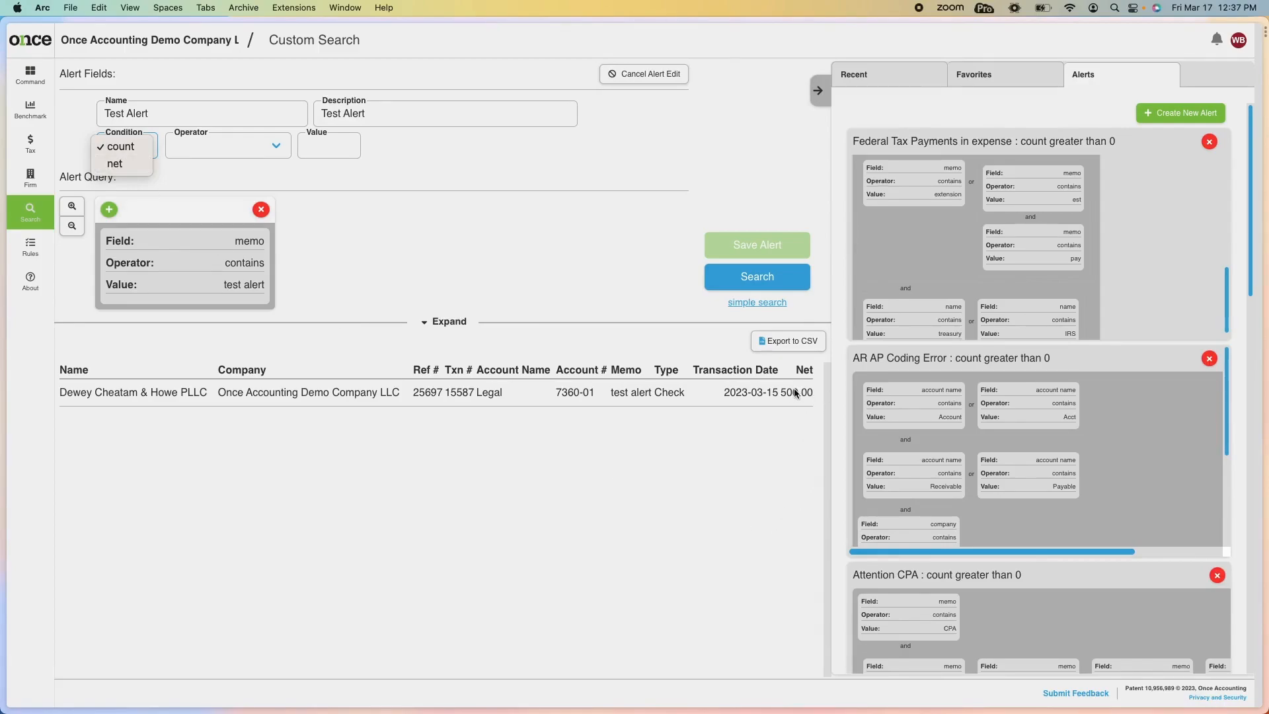
{"action": "left_click", "coordinate": [129, 164]}
{"action": "left_click", "coordinate": [220, 156]}
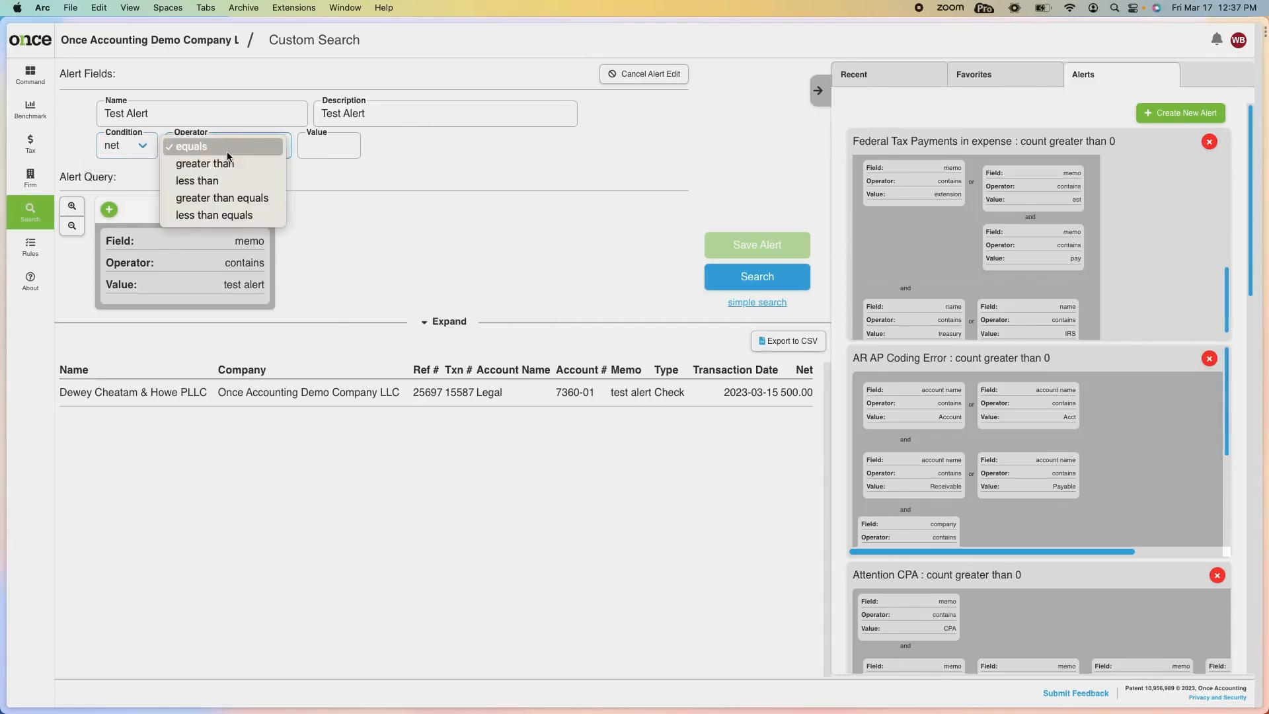
{"action": "left_click", "coordinate": [228, 163]}
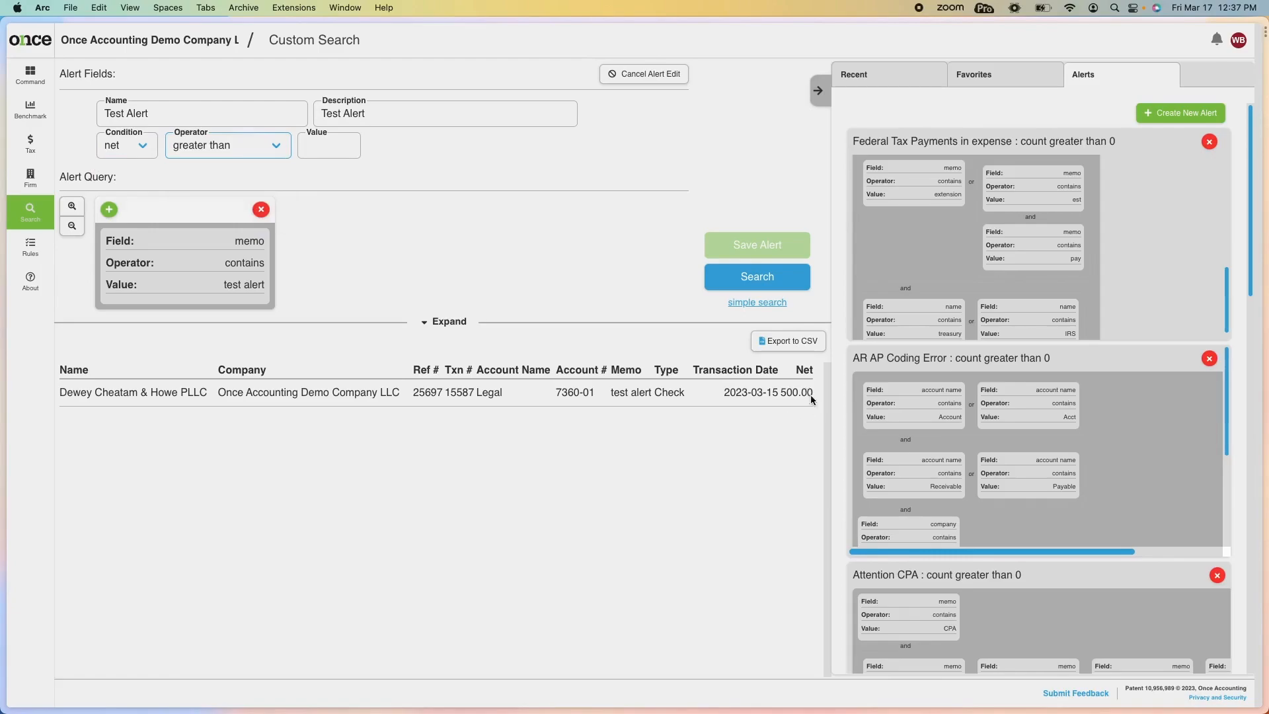
Set the alert to trigger when count equals 1 and save it.
{"action": "left_click", "coordinate": [147, 149]}
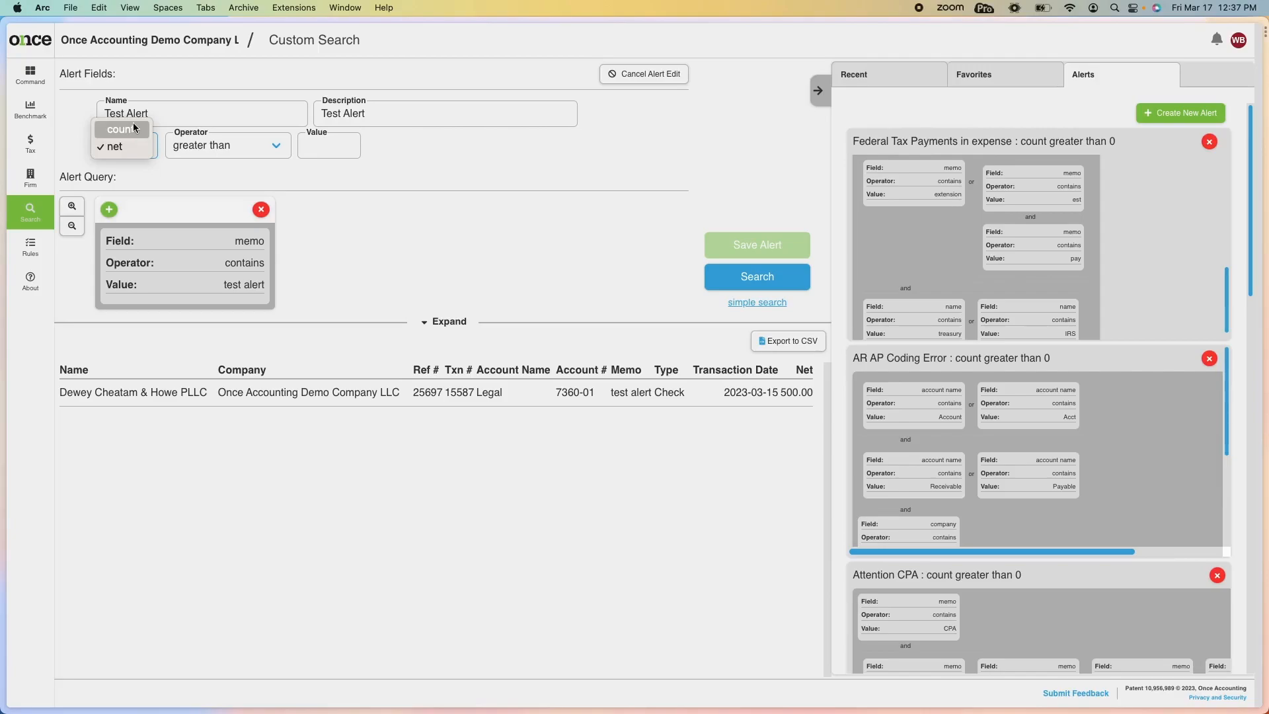
{"action": "left_click", "coordinate": [133, 129]}
{"action": "left_click", "coordinate": [225, 145]}
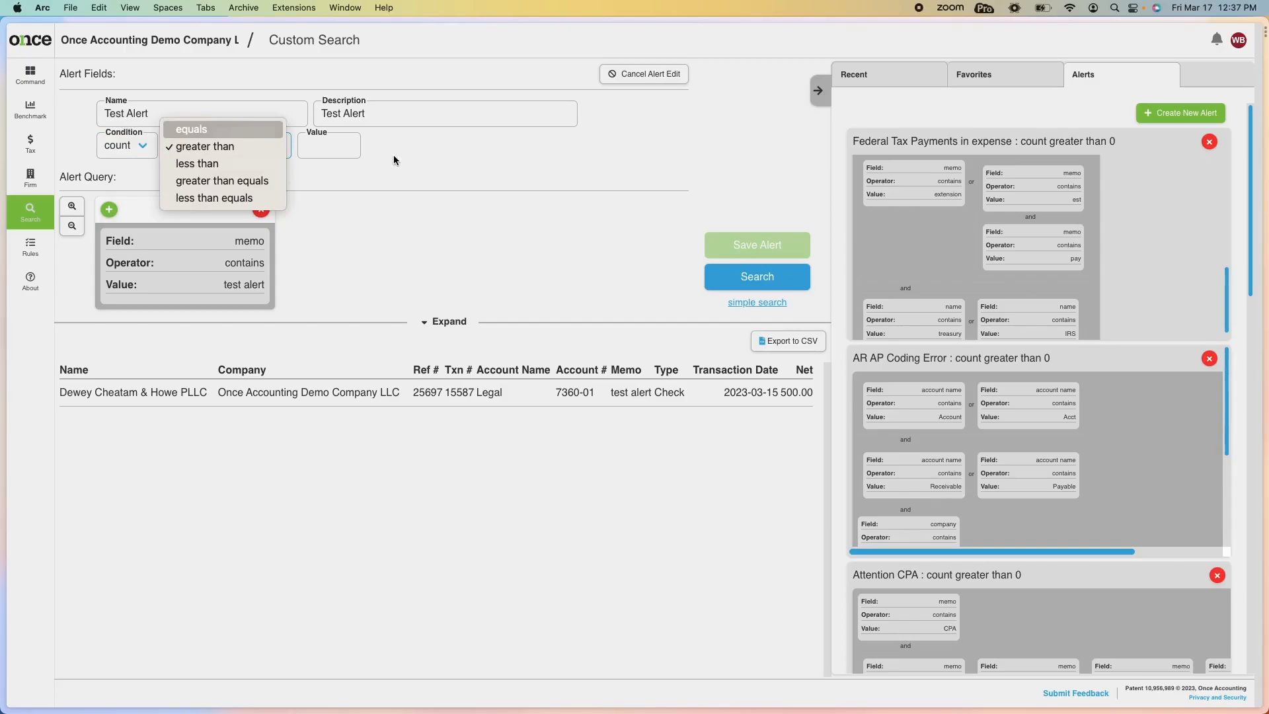
{"action": "left_click", "coordinate": [198, 130]}
{"action": "left_click", "coordinate": [307, 149]}
{"action": "left_click", "coordinate": [348, 141]}
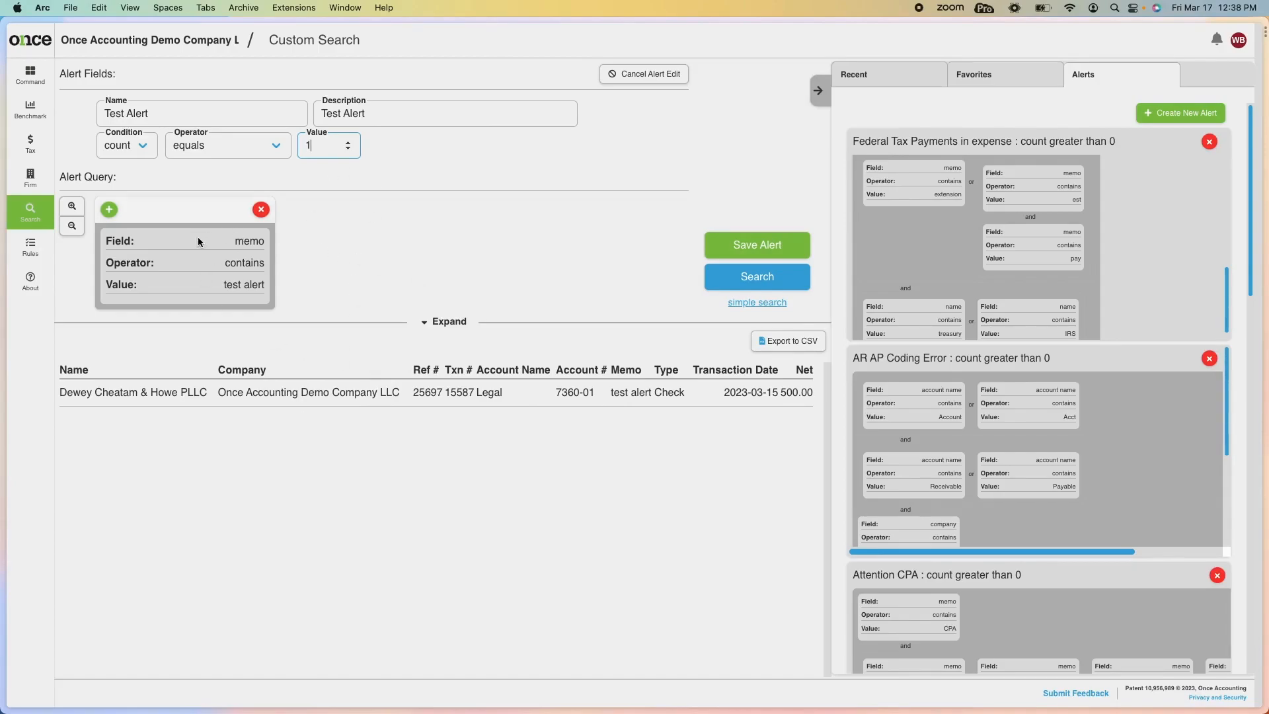
{"action": "left_click", "coordinate": [738, 247]}
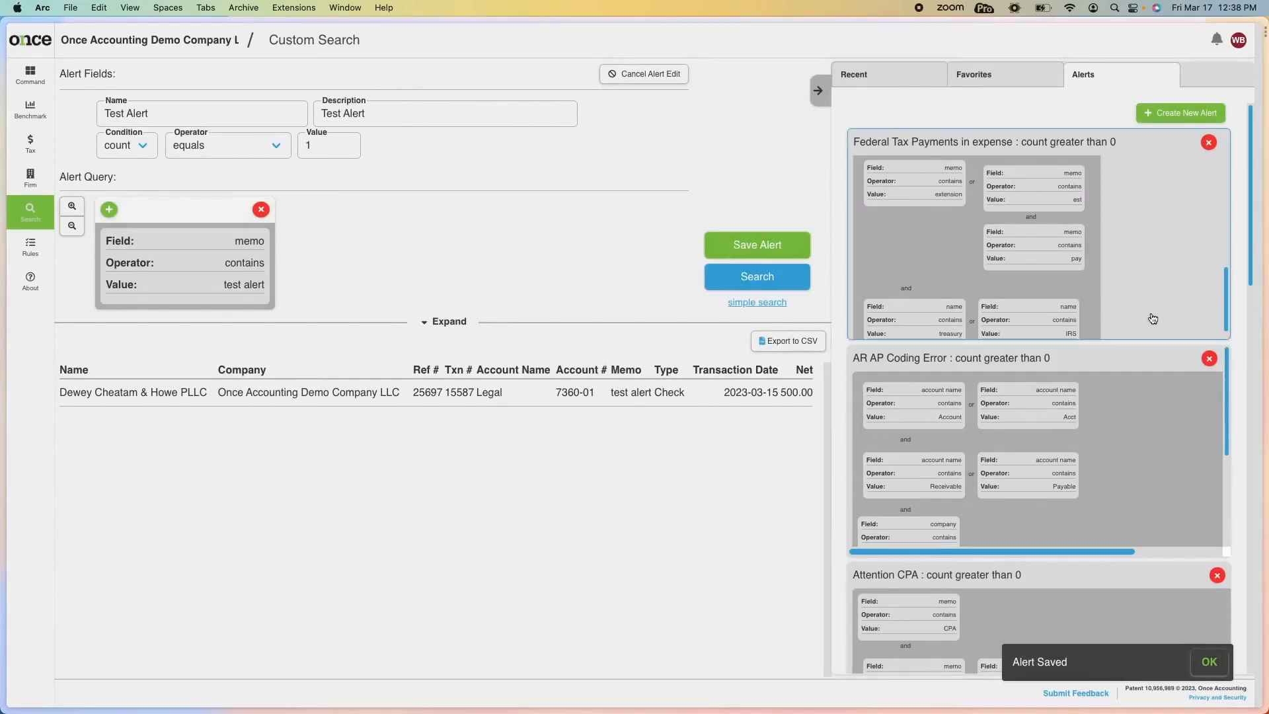
{"action": "scroll", "coordinate": [1239, 255], "scroll_direction": "down", "scroll_amount": 15}
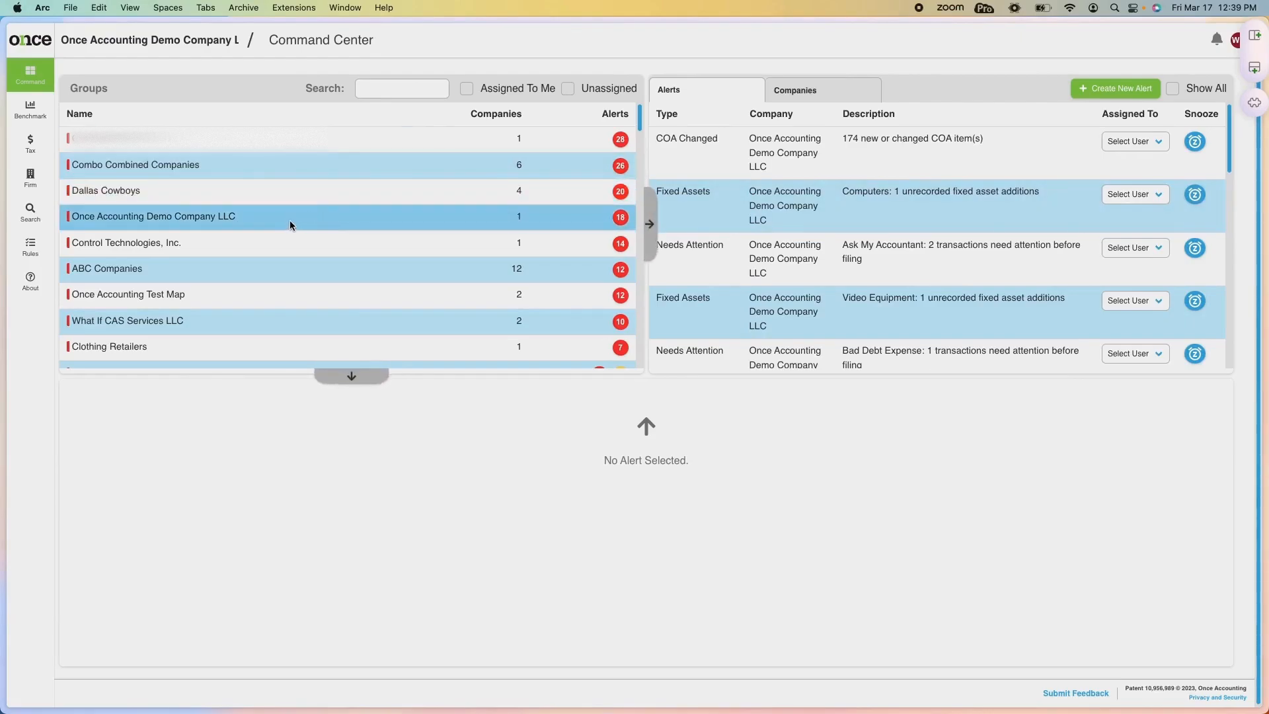
Review the alerts listed for the Once Accounting Demo Company LLC group in the Command Center.
{"action": "left_click", "coordinate": [240, 216]}
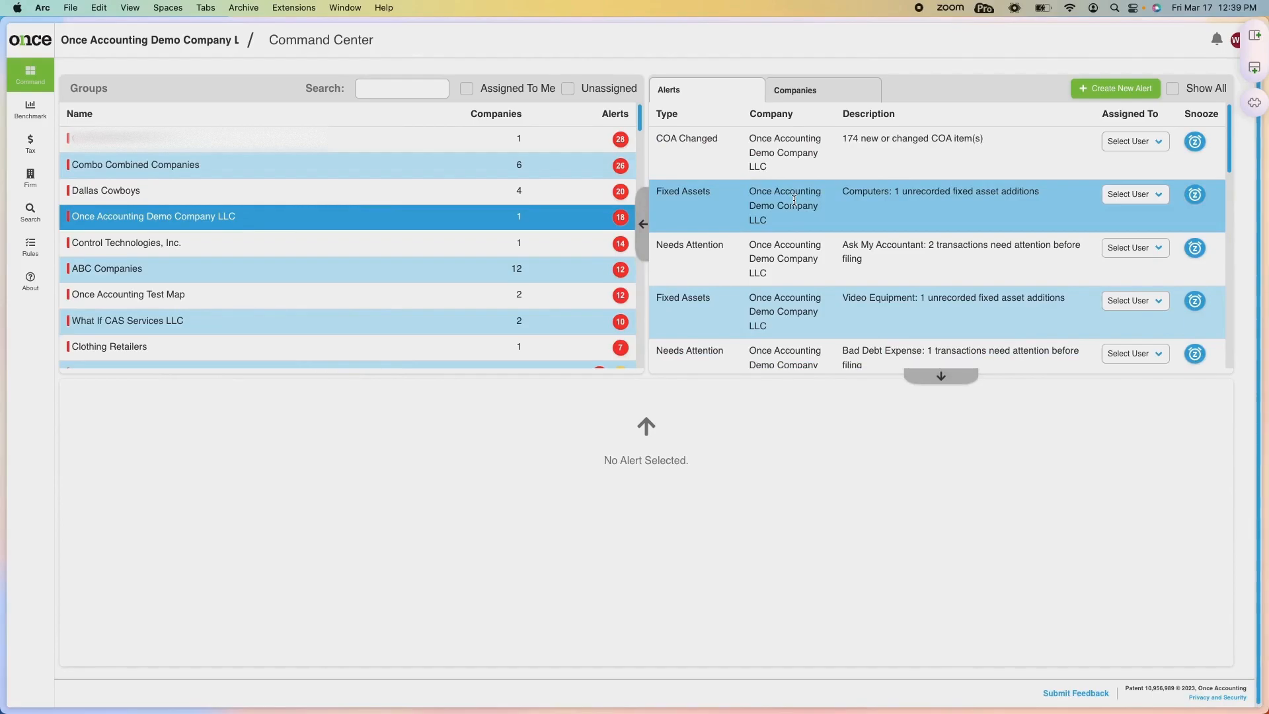
{"action": "scroll", "coordinate": [794, 200], "scroll_direction": "down", "scroll_amount": 10}
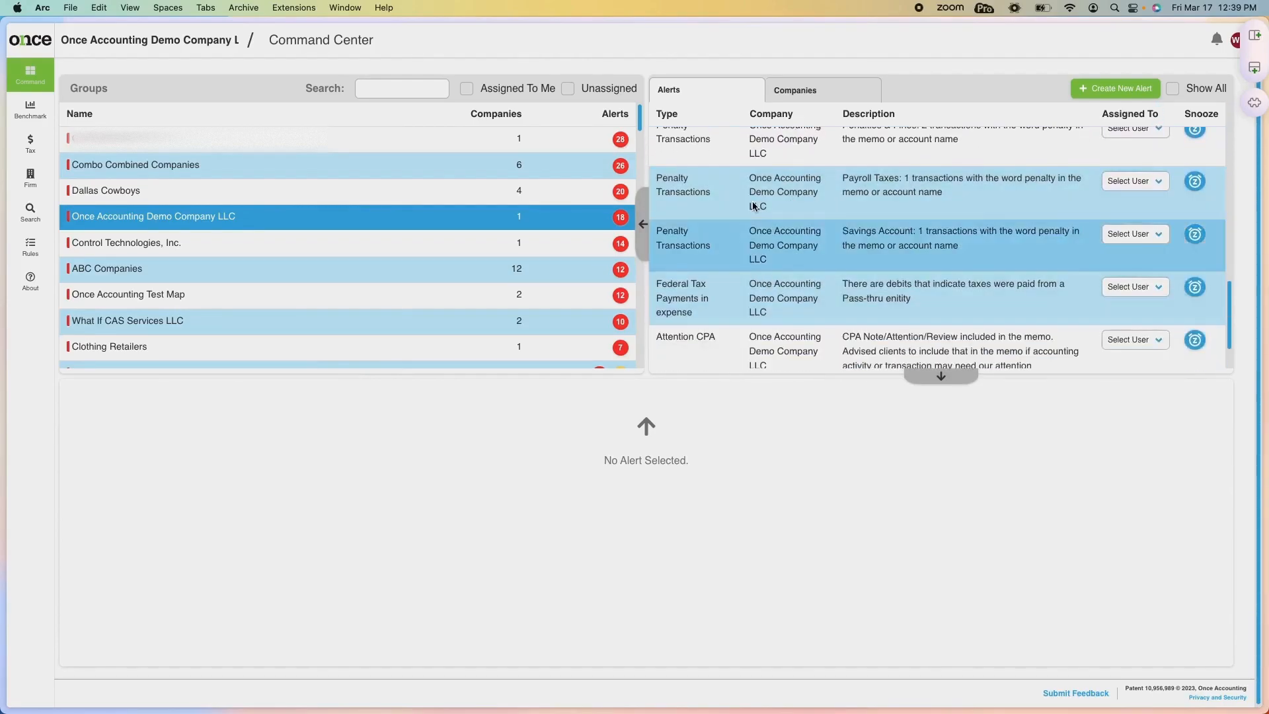
{"action": "scroll", "coordinate": [754, 206], "scroll_direction": "down", "scroll_amount": 2}
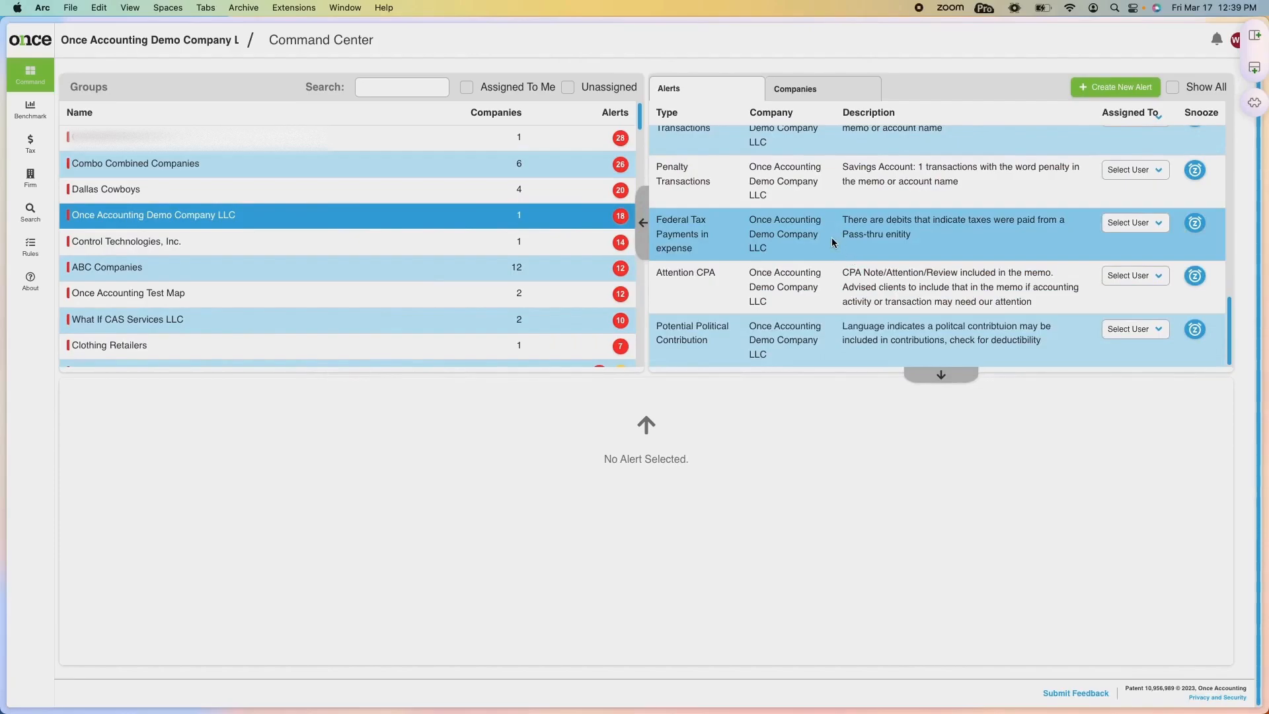
Open the client page of Once Accounting Demo Company LLC in full view and gather its transactions.
{"action": "left_click", "coordinate": [817, 92]}
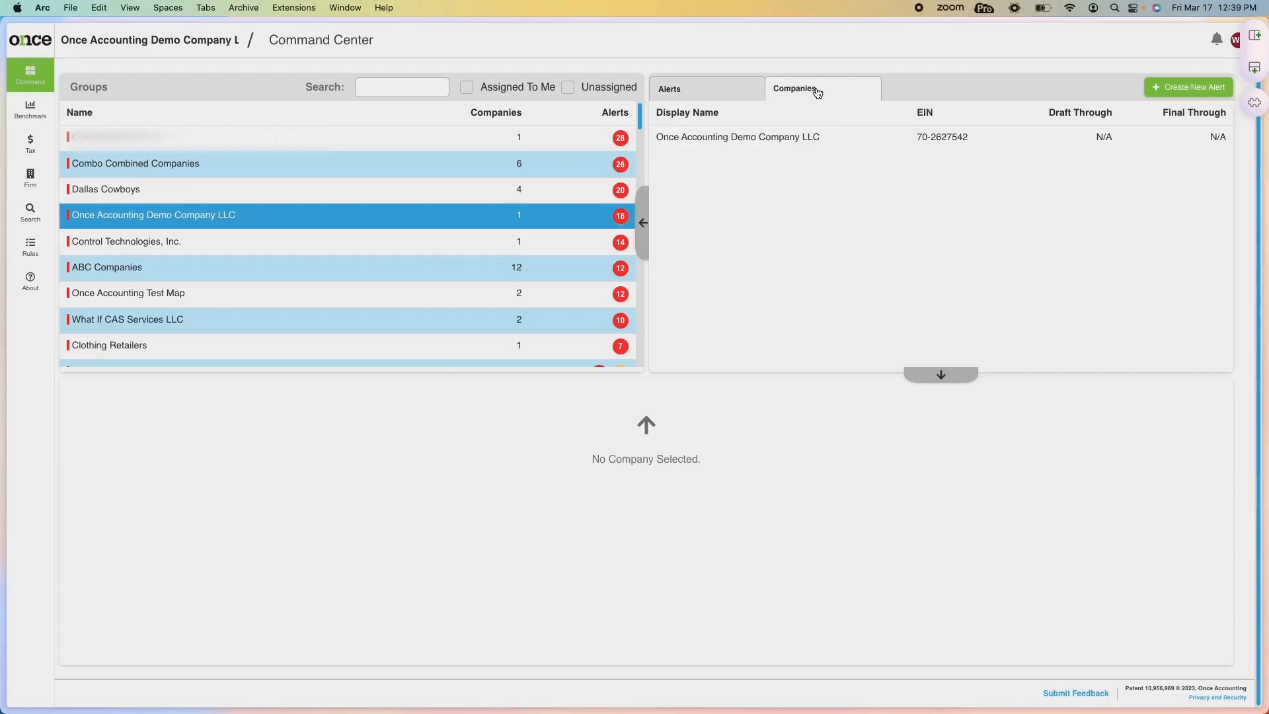
{"action": "left_click", "coordinate": [813, 137]}
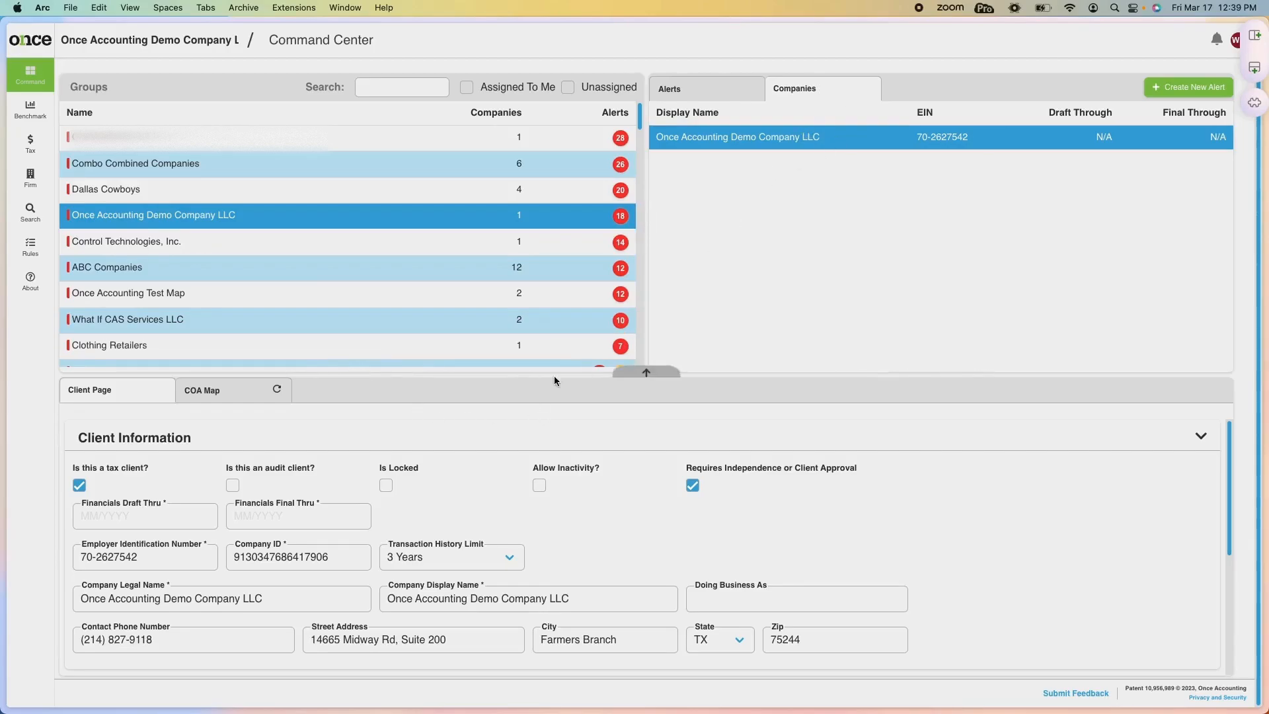
{"action": "left_click", "coordinate": [646, 373]}
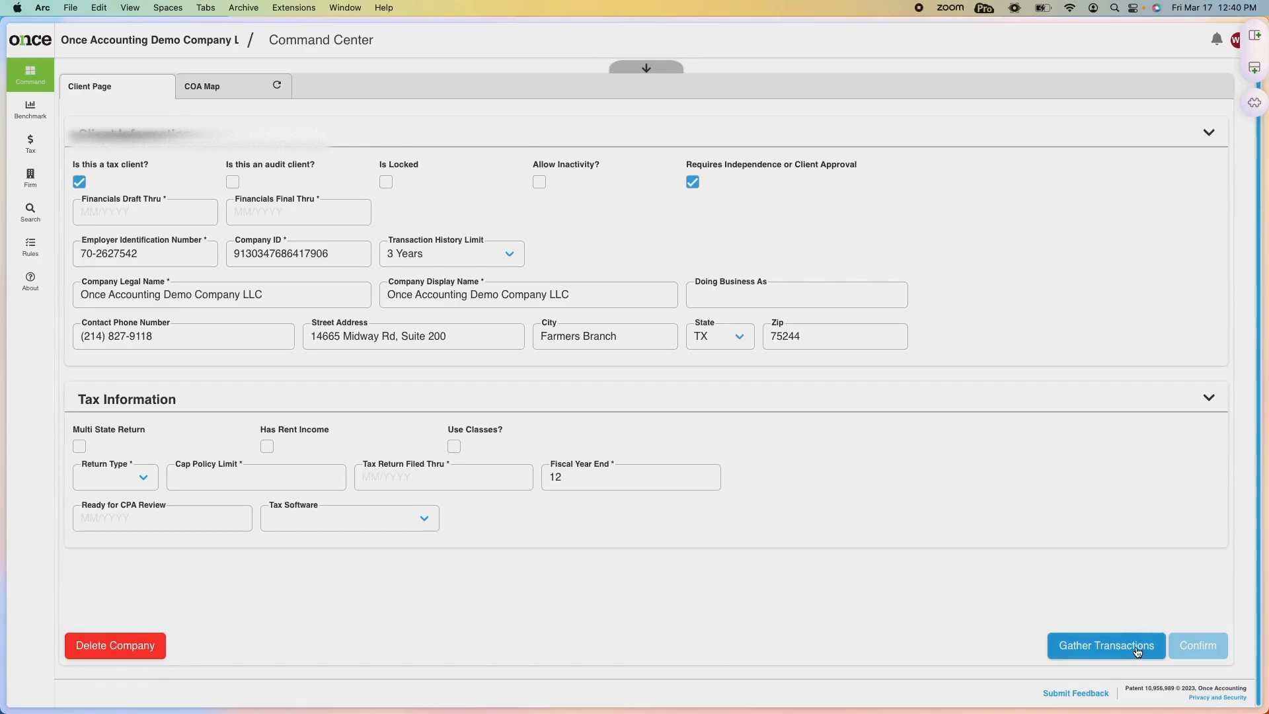
{"action": "left_click", "coordinate": [1123, 650]}
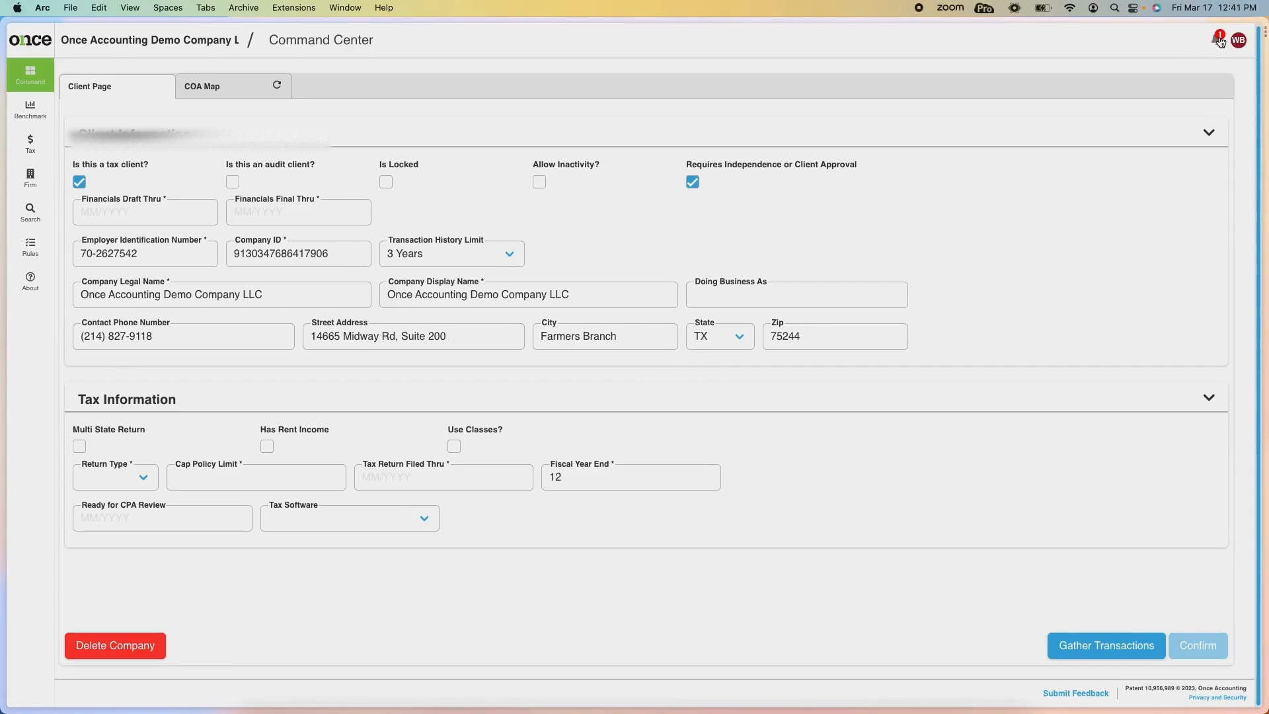
Dismiss all notifications, then restore the split Command Center view and reload the page.
{"action": "left_click", "coordinate": [1219, 40]}
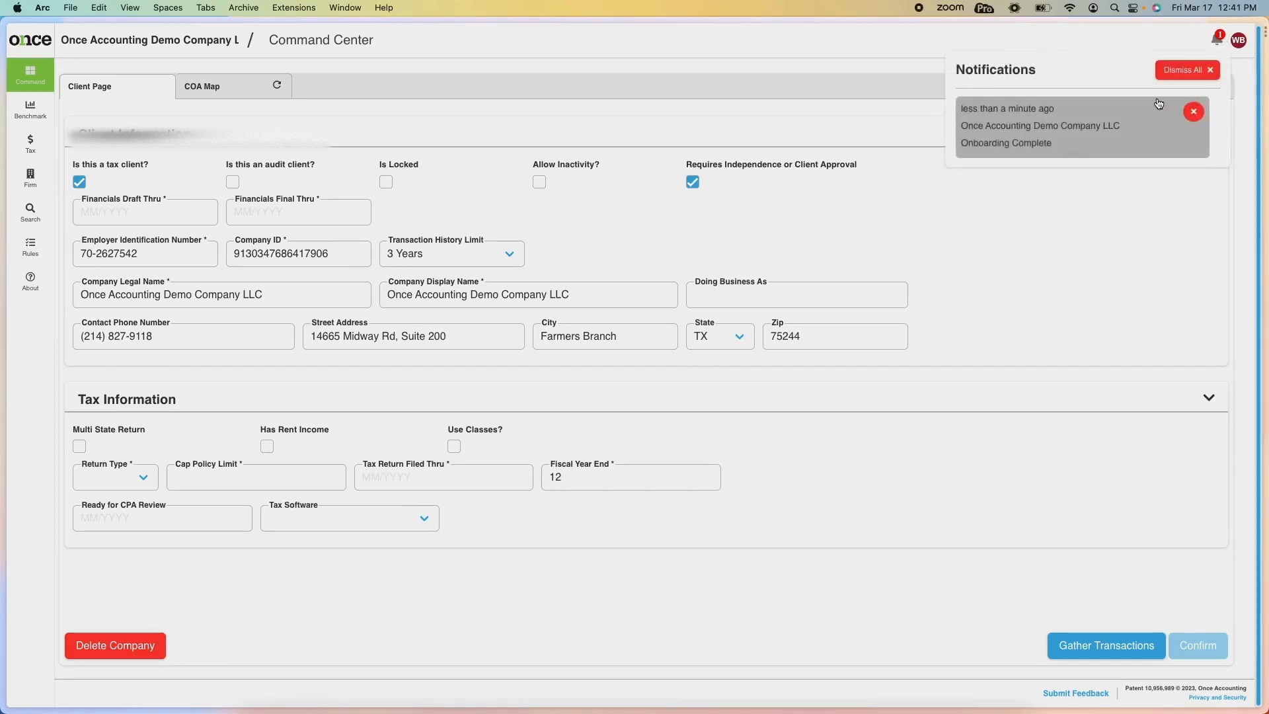
{"action": "left_click", "coordinate": [1188, 69]}
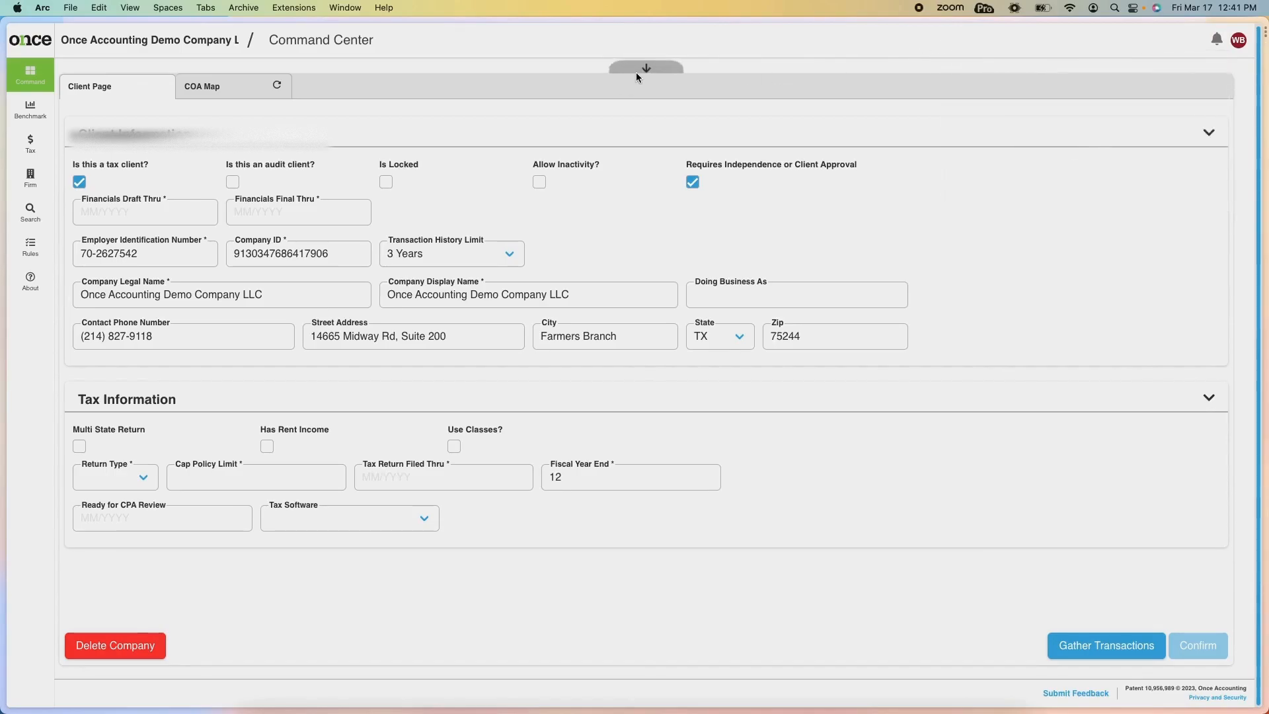
{"action": "left_click", "coordinate": [640, 68]}
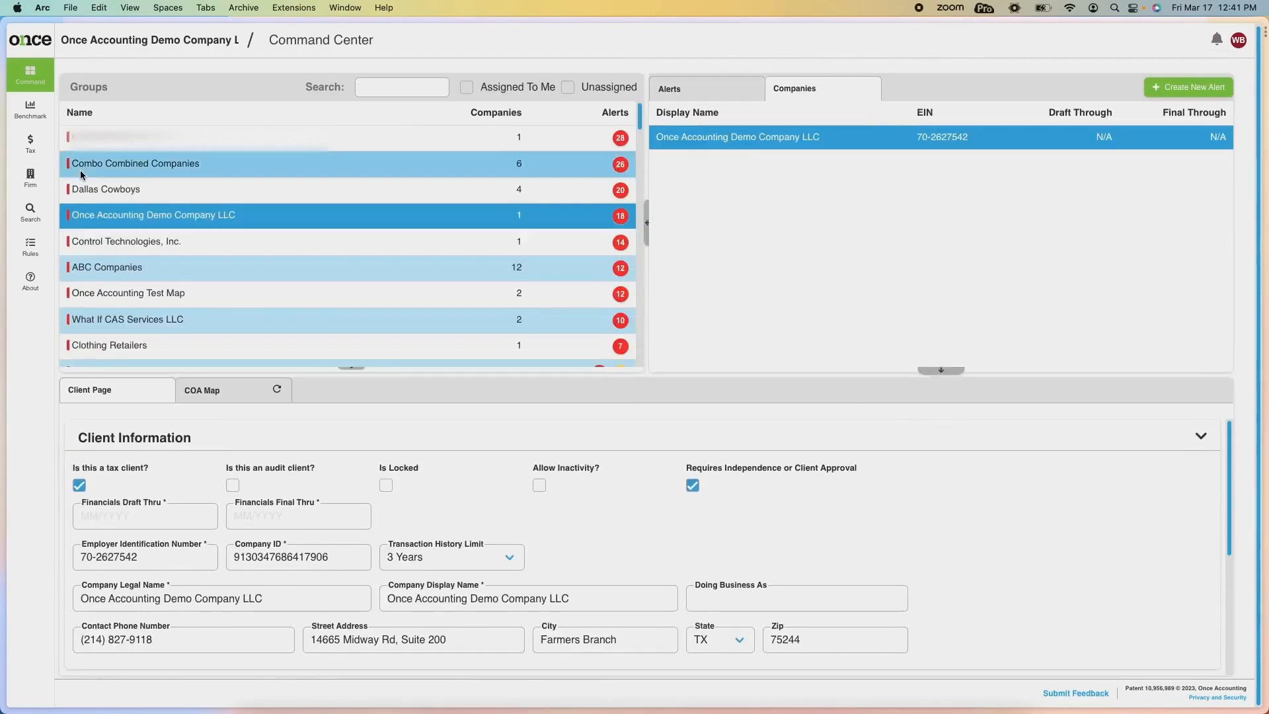
{"action": "mouse_move", "coordinate": [2, 76]}
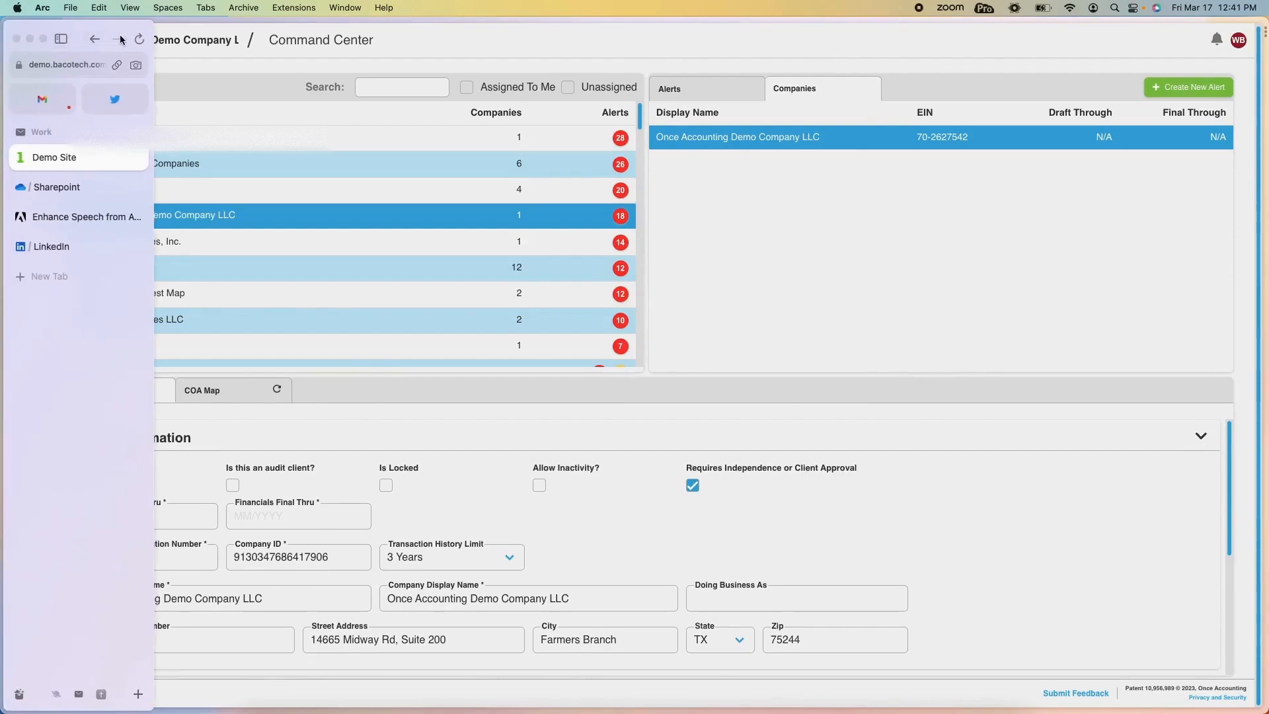
{"action": "left_click", "coordinate": [139, 39]}
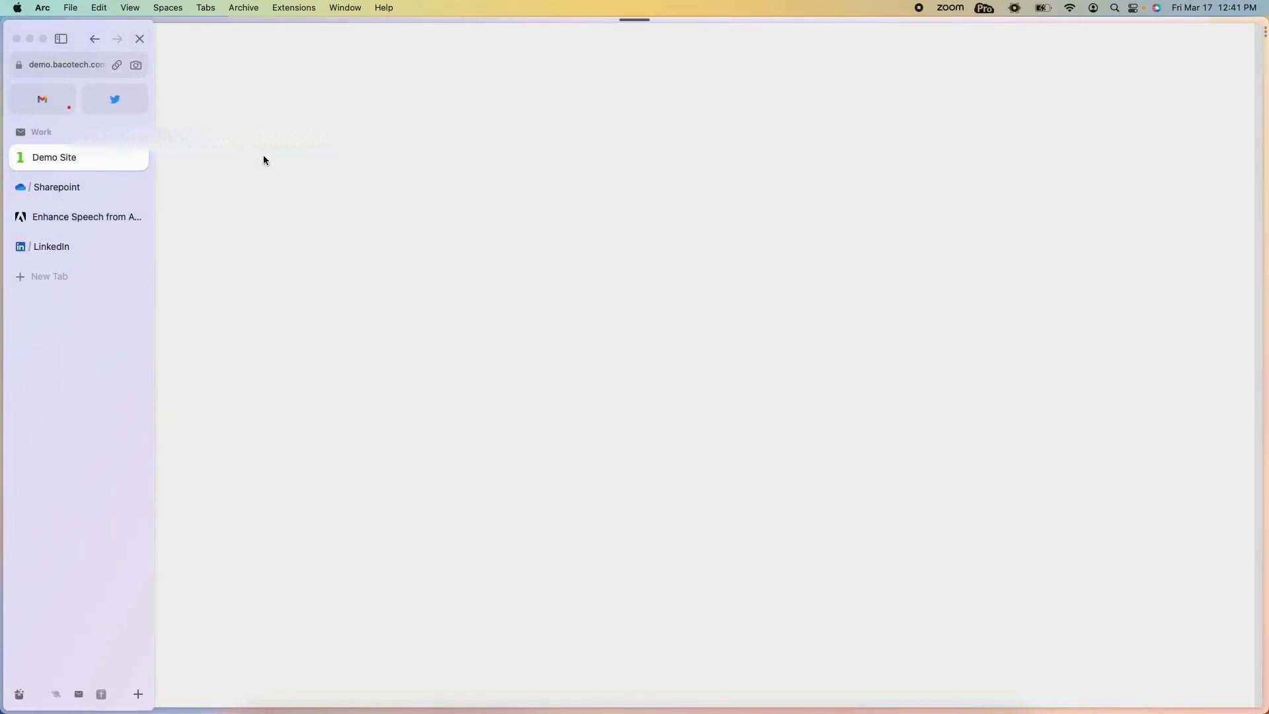